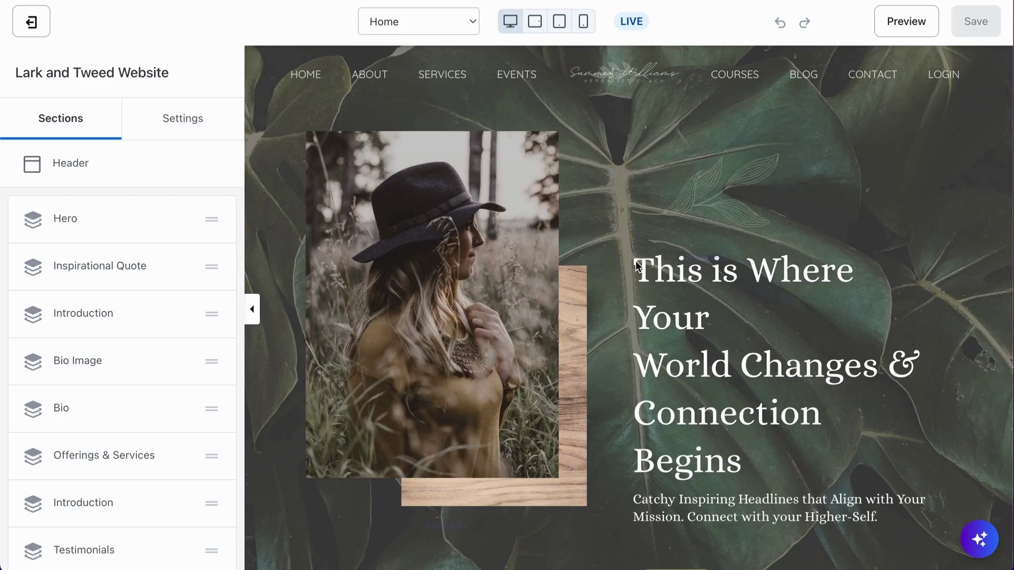
# - Scroll the logo-files design, then bring up the Website_Images-Wide design beside its uploaded images
pyautogui.scroll(-2, 637, 263)
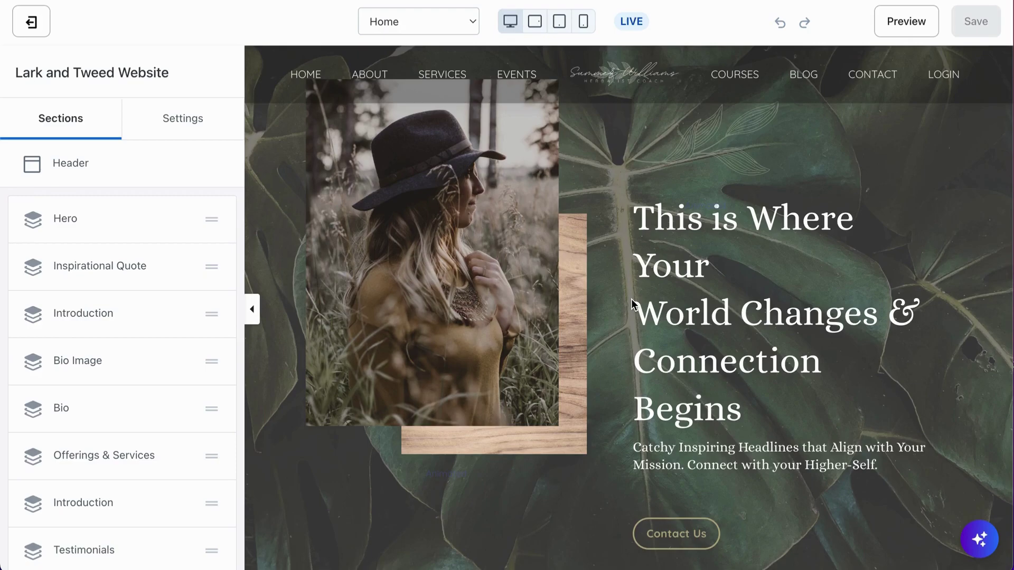
pyautogui.scroll(-3, 611, 340)
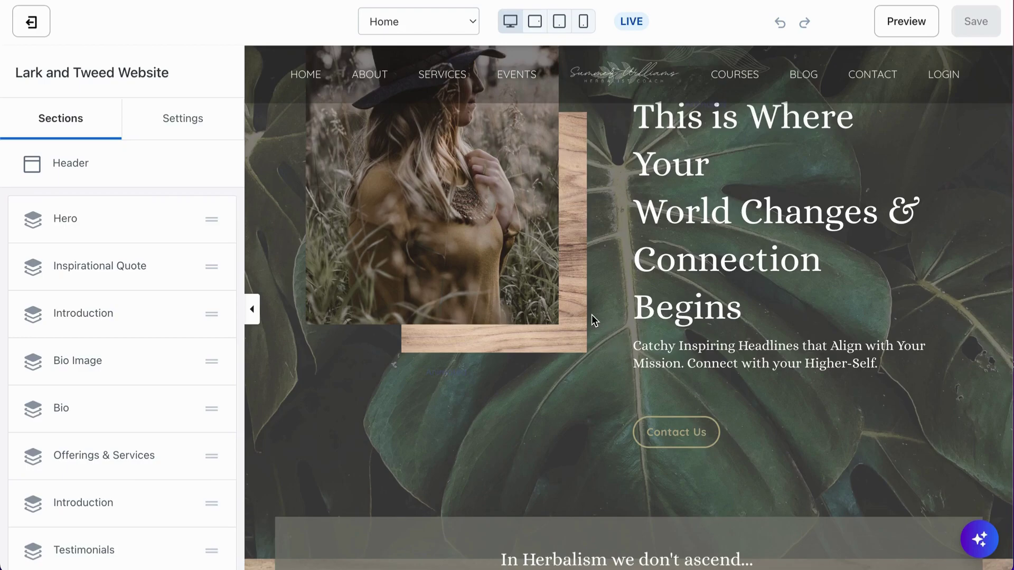
pyautogui.scroll(3, 591, 314)
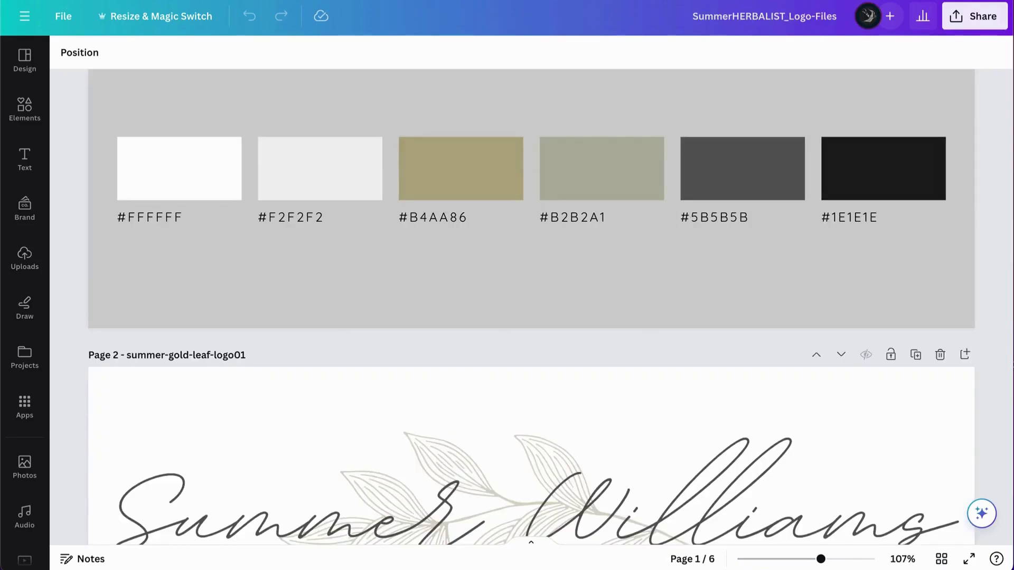
pyautogui.scroll(-3, 438, 306)
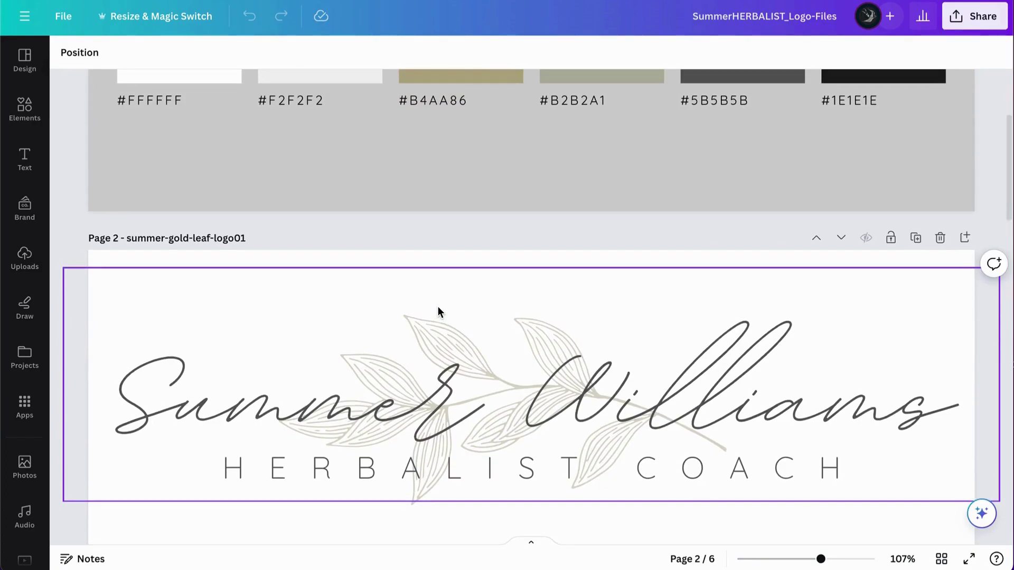
pyautogui.scroll(5, 438, 306)
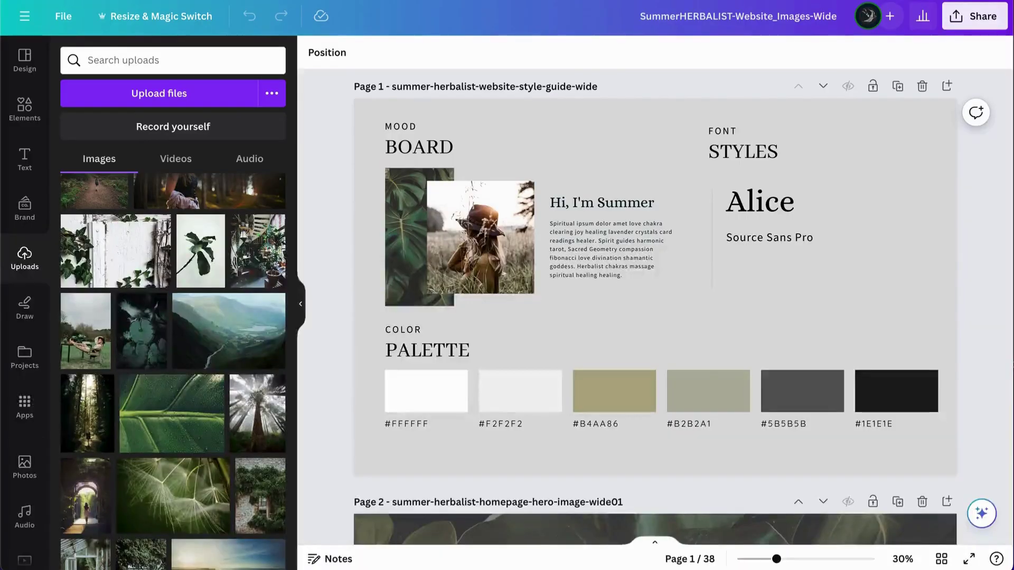
# - Review the Square and Tall website images designs in the other browser tabs
pyautogui.scroll(-3, 372, 257)
pyautogui.scroll(-3, 372, 258)
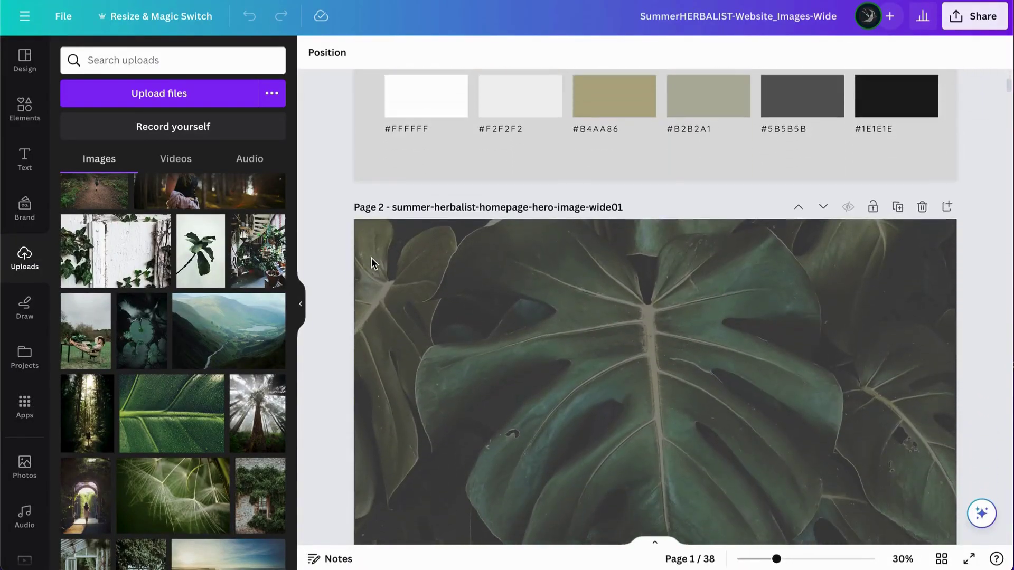
pyautogui.scroll(-2, 504, 288)
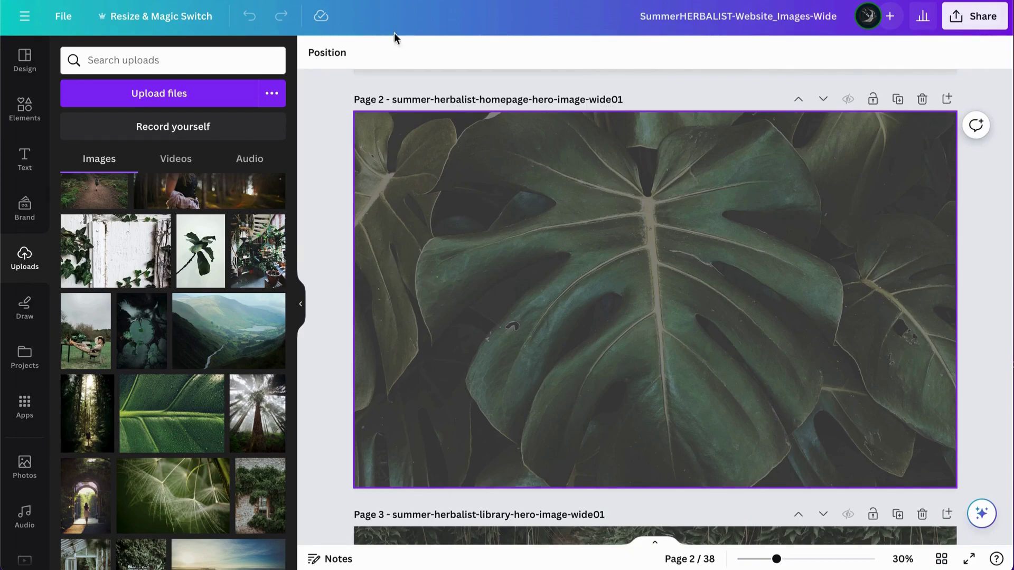
pyautogui.hotkey('ctrl', 'Tab')
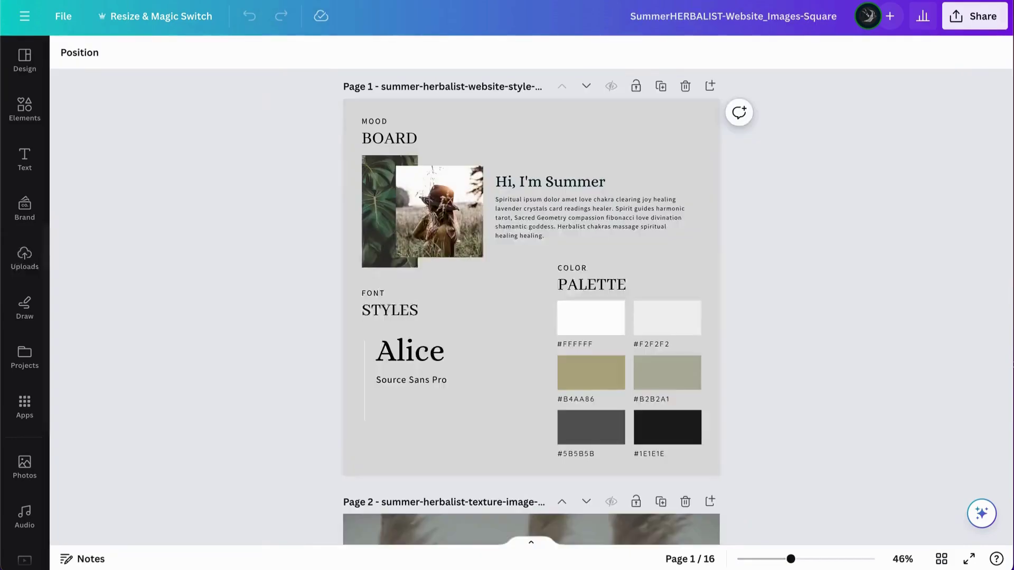
pyautogui.scroll(-4, 523, 375)
pyautogui.scroll(-20, 524, 374)
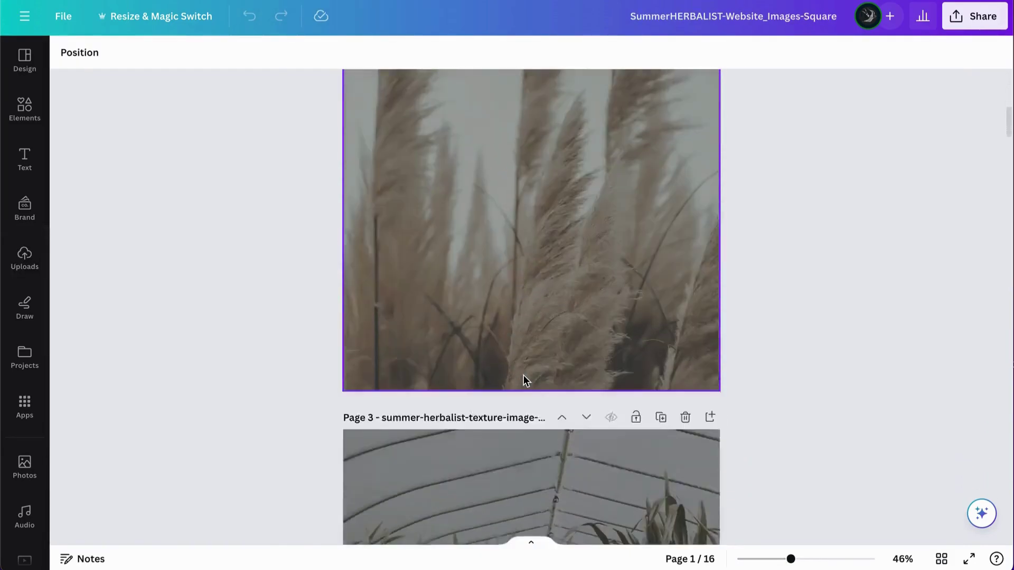
pyautogui.scroll(-20, 523, 375)
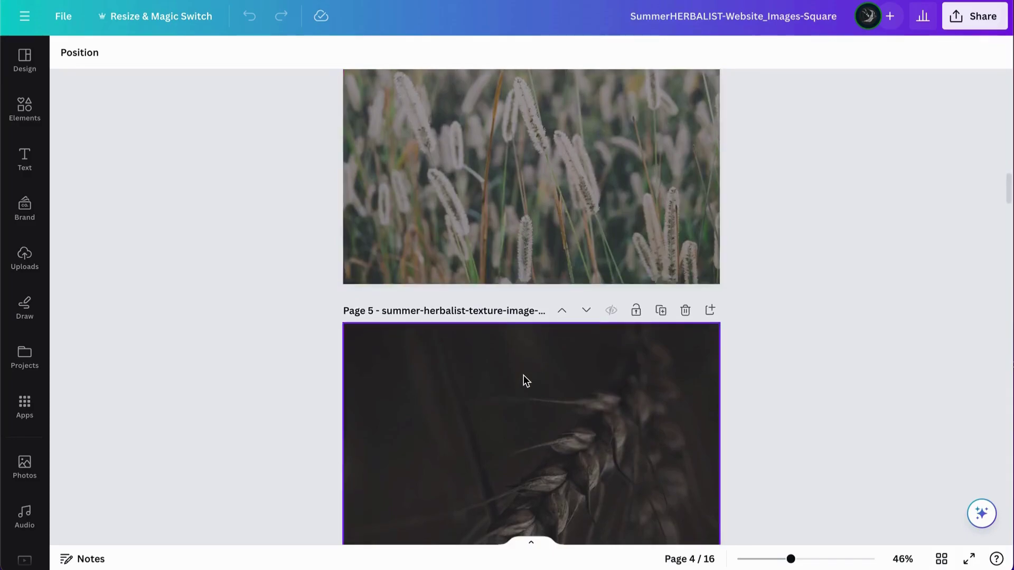
pyautogui.scroll(20, 597, 299)
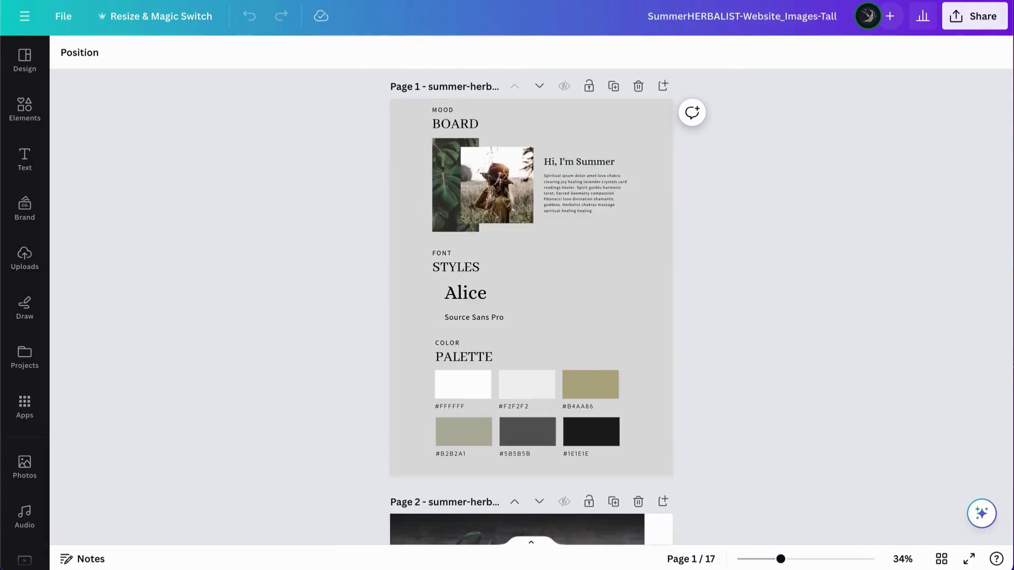
# - Scroll the Wide design to page 2's monstera-leaf homepage hero image
pyautogui.scroll(-15, 363, 302)
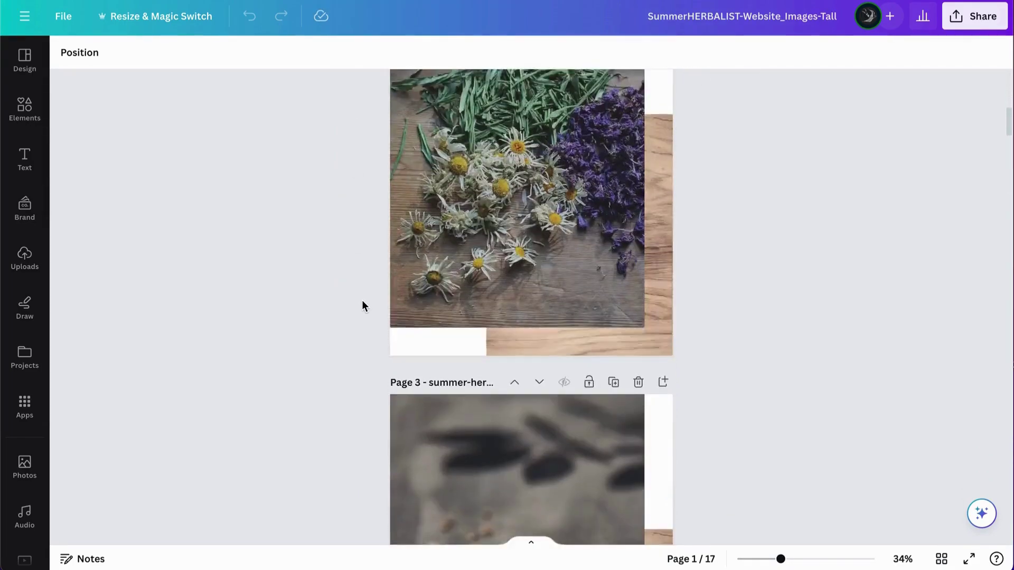
pyautogui.scroll(-20, 362, 302)
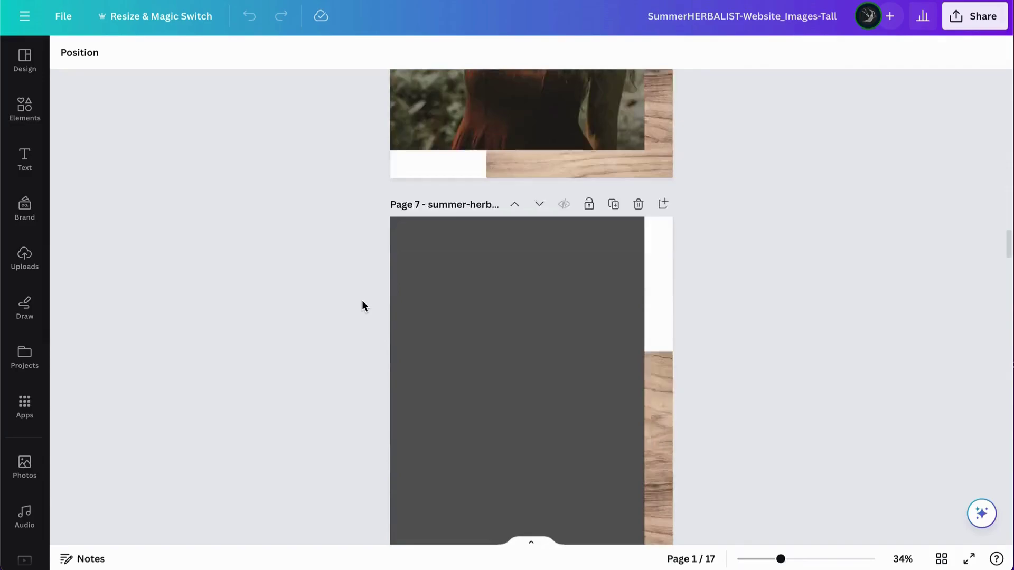
pyautogui.scroll(-20, 362, 302)
pyautogui.scroll(20, 362, 302)
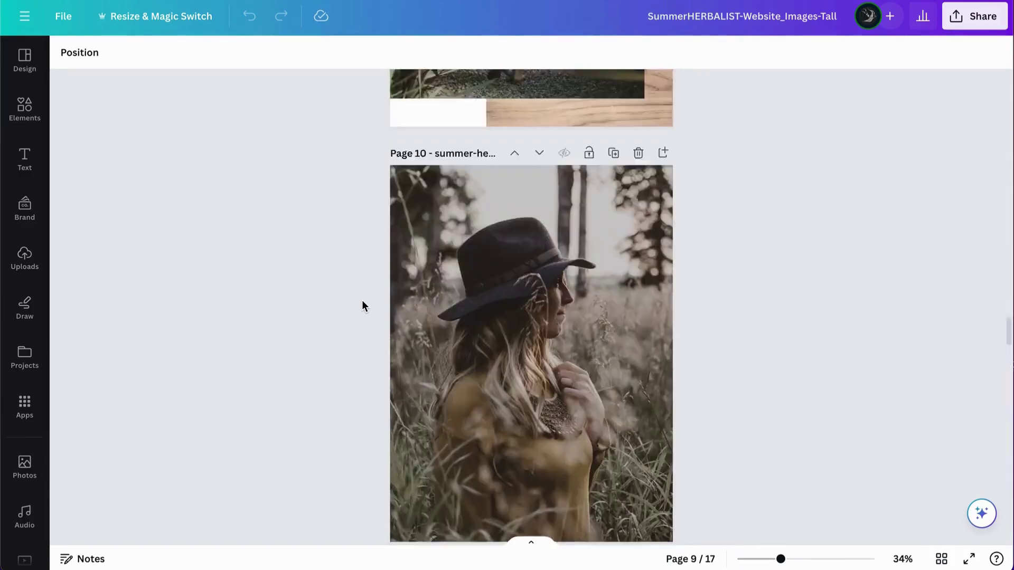
pyautogui.scroll(15, 362, 306)
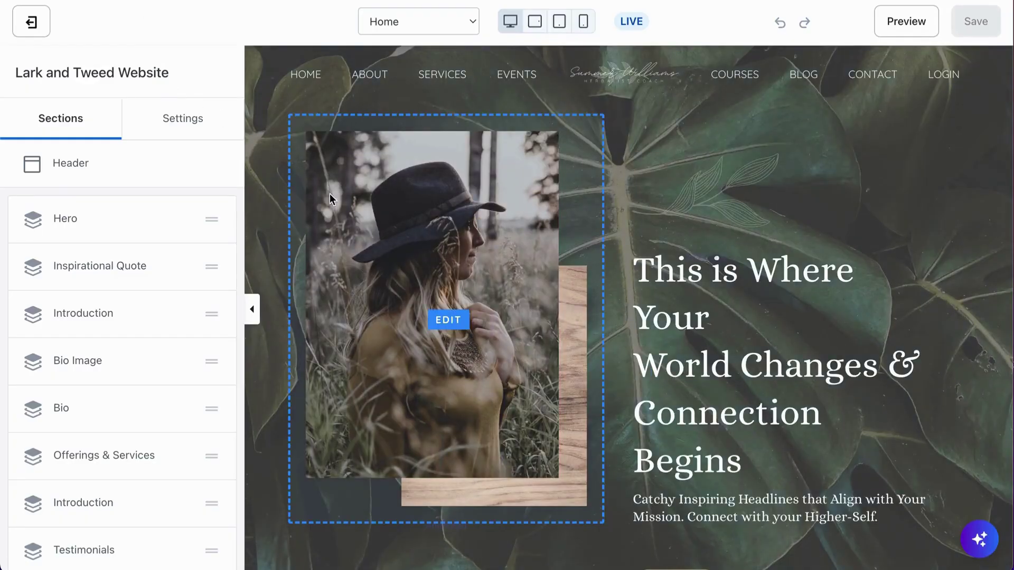
# - Show the Kajabi hero's Section Settings > Background with its current leaf Background Image
pyautogui.click(424, 263)
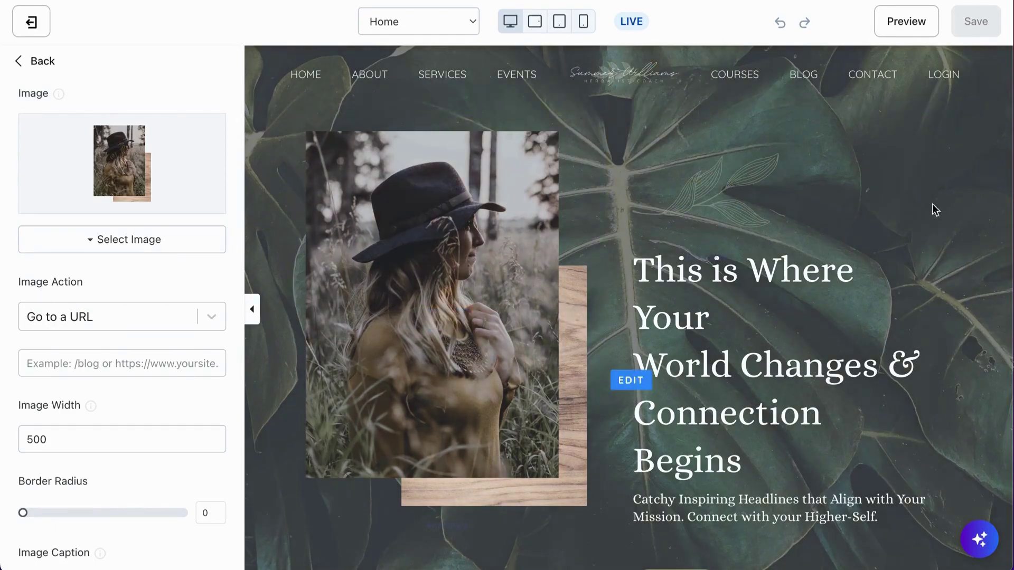
pyautogui.scroll(-2, 550, 386)
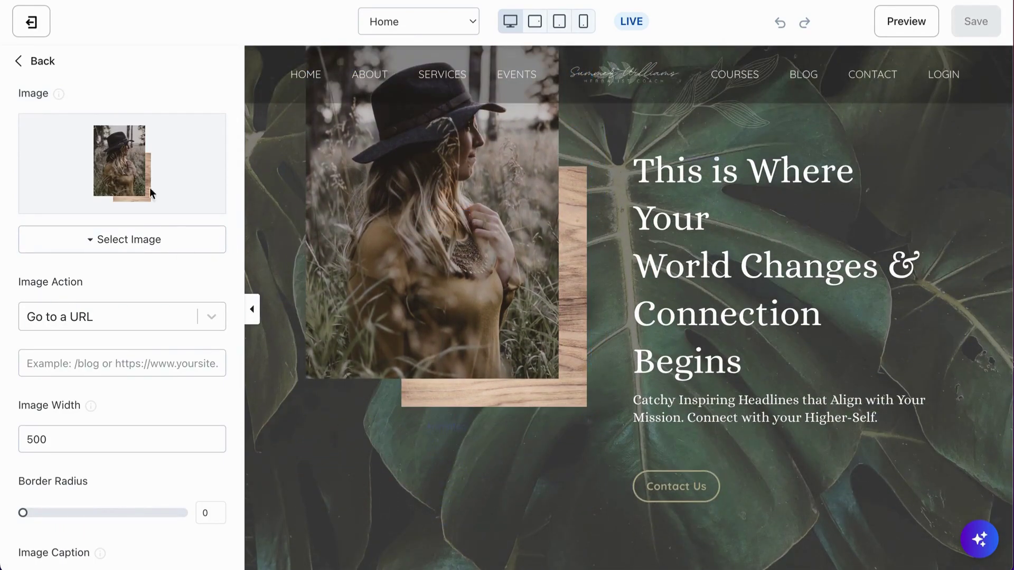
pyautogui.click(43, 62)
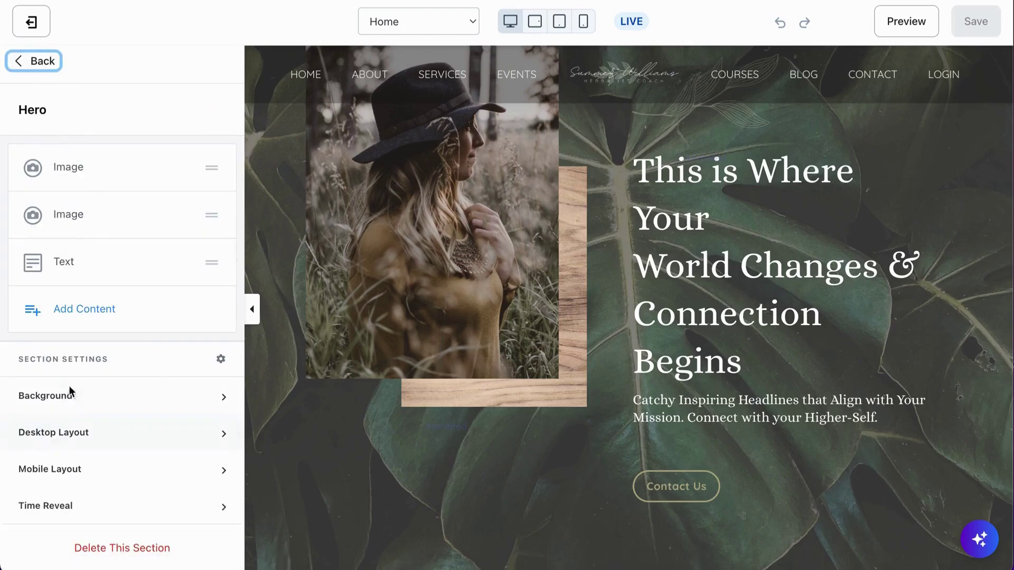
pyautogui.click(142, 398)
pyautogui.scroll(-6, 121, 422)
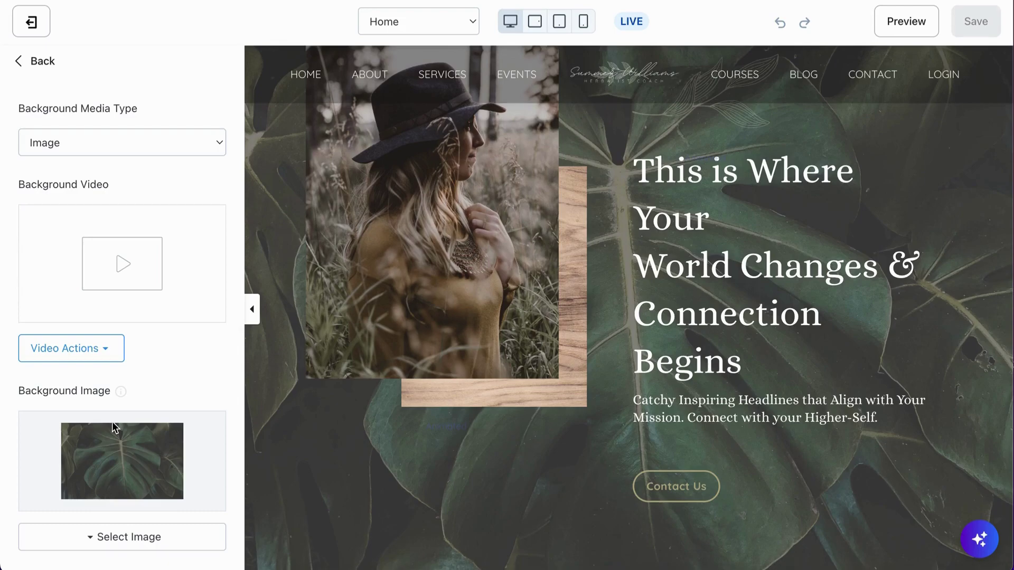
pyautogui.scroll(-3, 117, 439)
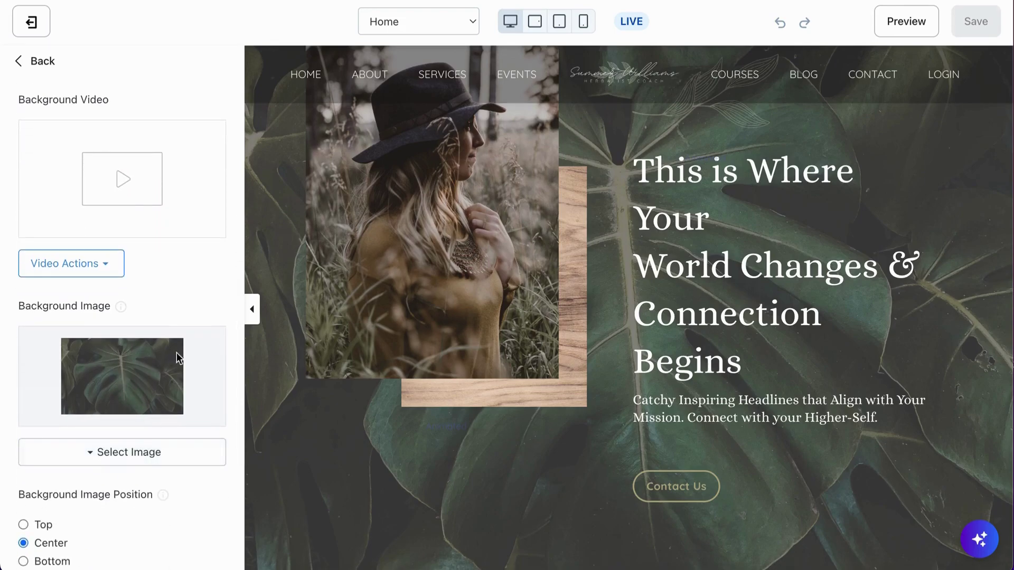
pyautogui.scroll(2, 472, 426)
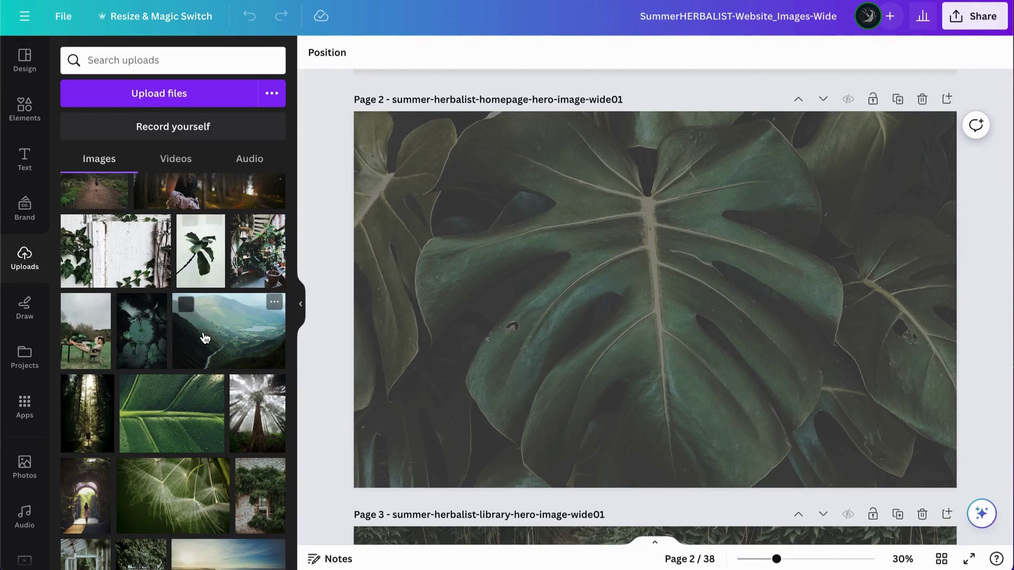
pyautogui.scroll(-2, 203, 335)
pyautogui.scroll(2, 203, 331)
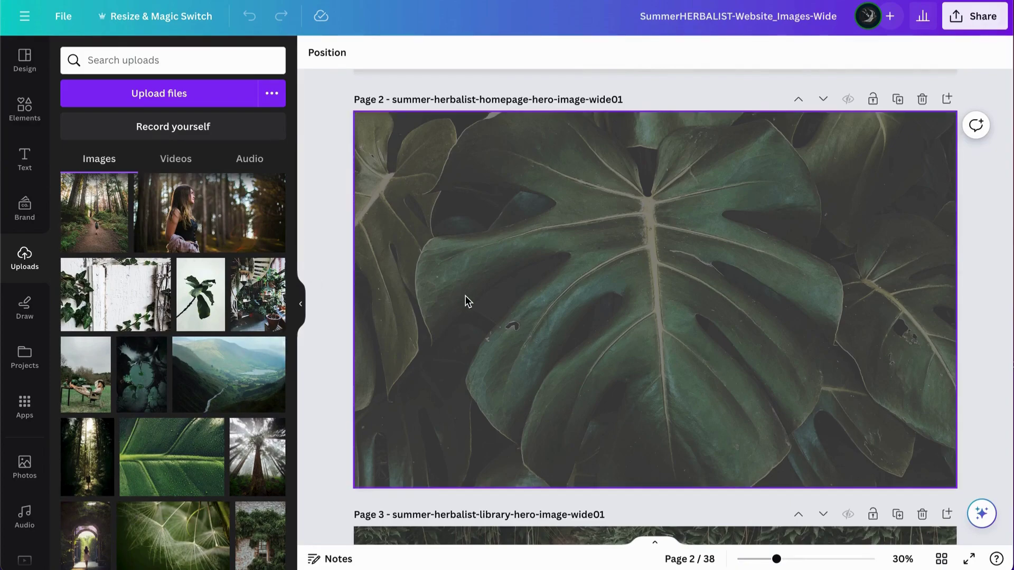
pyautogui.scroll(2, 535, 206)
pyautogui.scroll(-2, 534, 209)
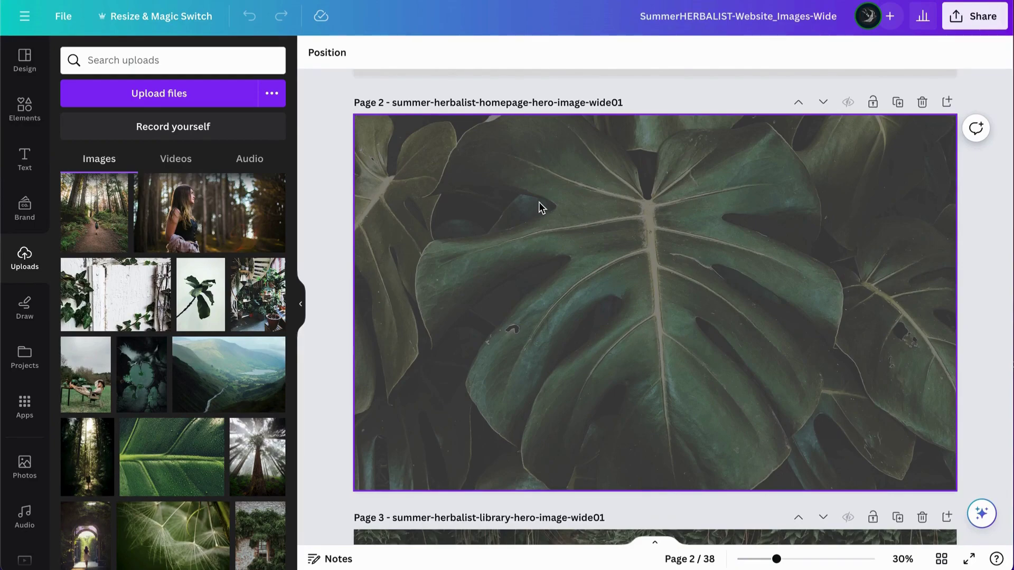
pyautogui.click(641, 142)
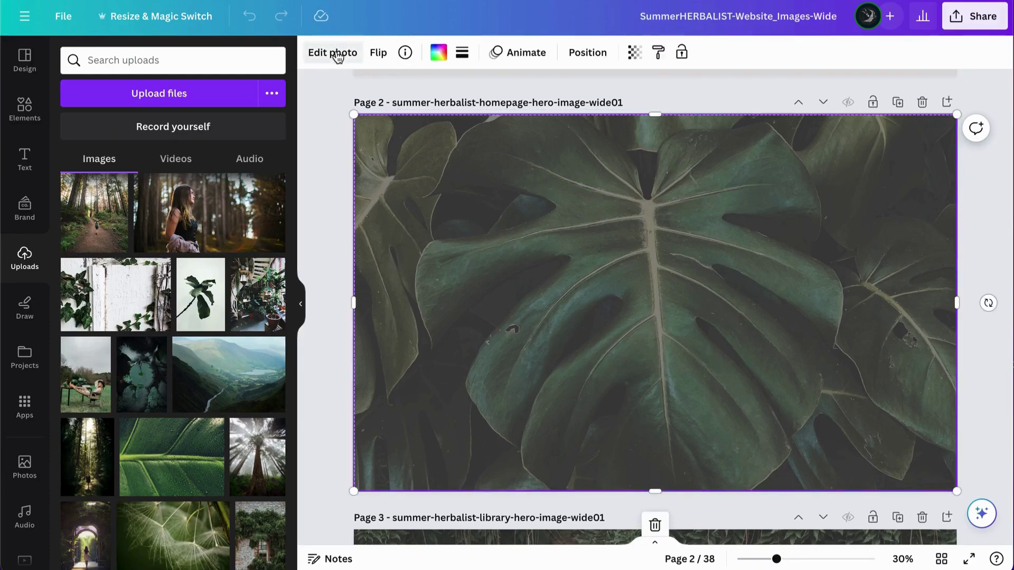
pyautogui.click(635, 53)
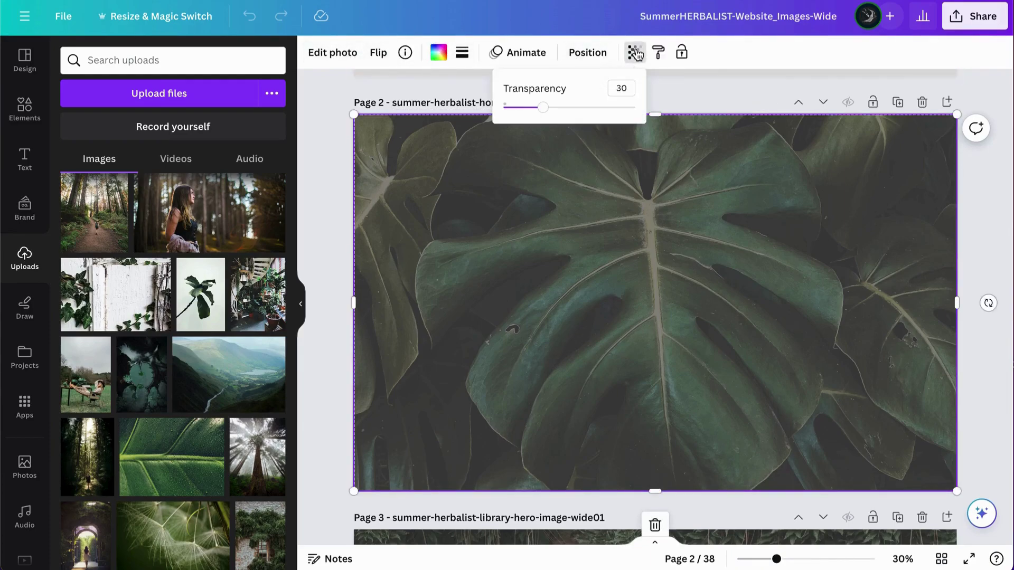
pyautogui.click(662, 94)
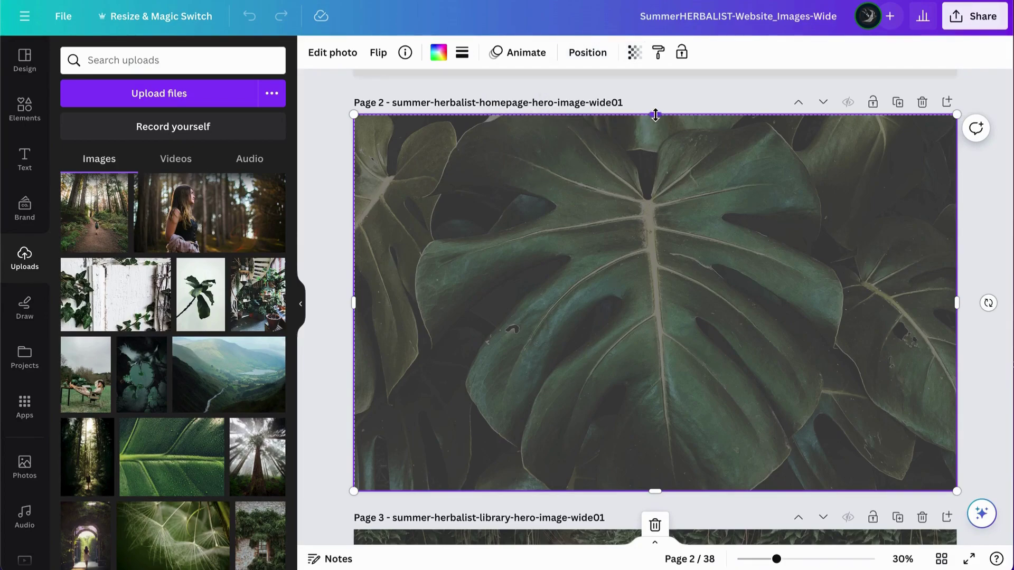
pyautogui.moveTo(656, 122)
pyautogui.mouseDown()
pyautogui.moveTo(655, 175)
pyautogui.moveTo(656, 112)
pyautogui.mouseUp()
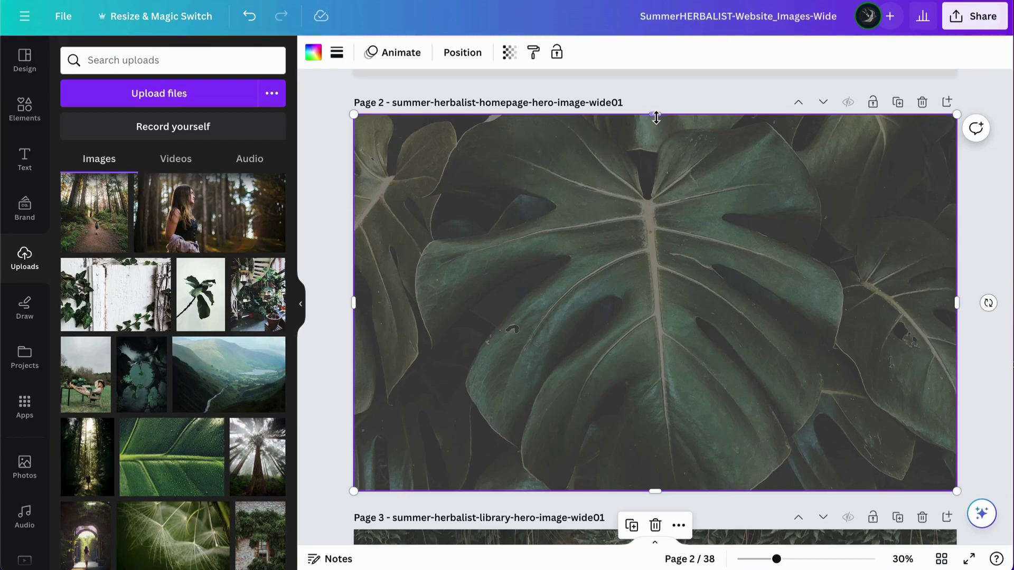
pyautogui.moveTo(655, 117); pyautogui.dragTo(649, 206)
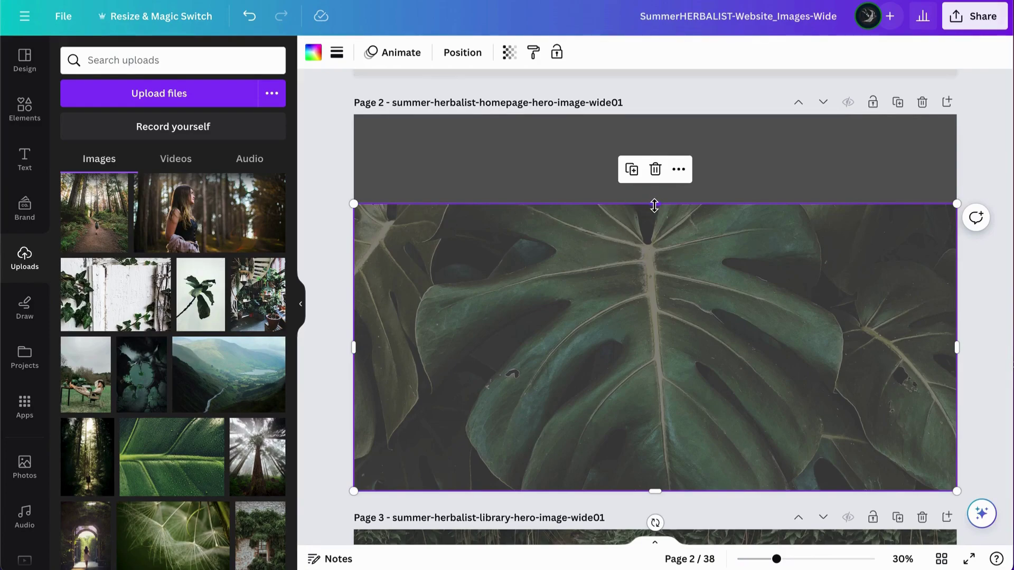
pyautogui.moveTo(654, 204); pyautogui.dragTo(645, 113)
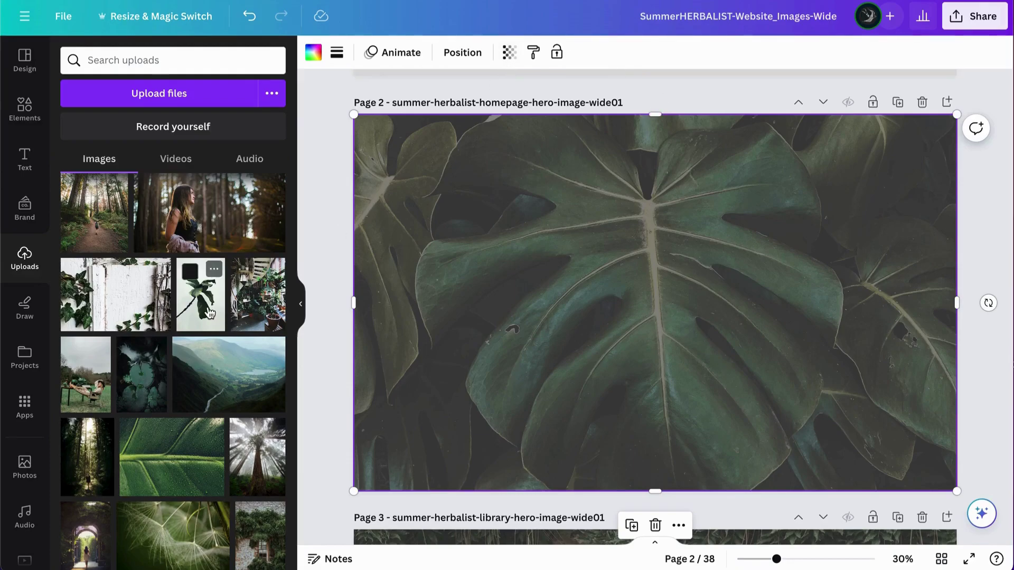
# - Replace the page 2 monstera photo with the fig plant image and shift it down in its frame
pyautogui.moveTo(200, 302); pyautogui.dragTo(407, 250)
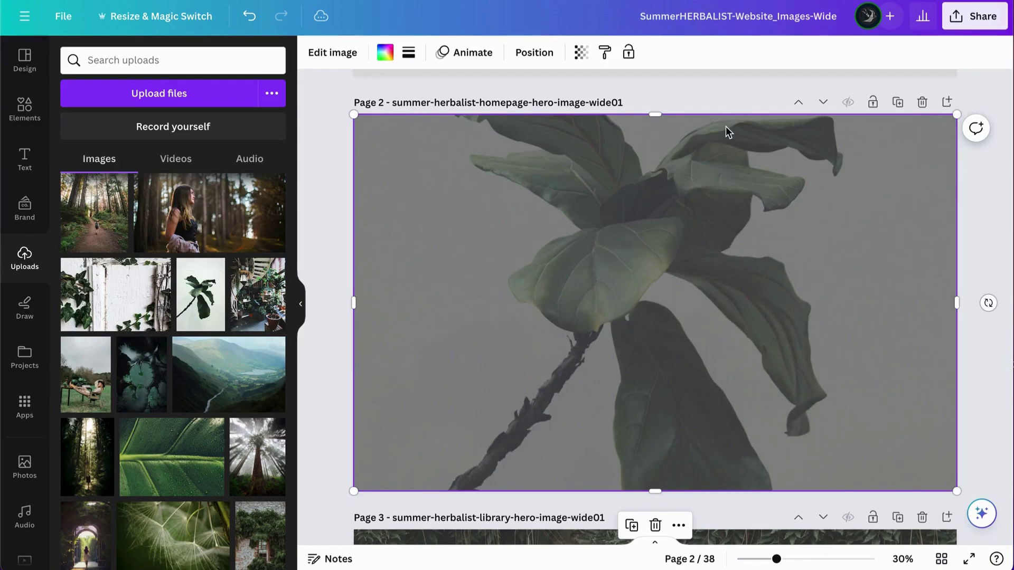
pyautogui.click(664, 233)
pyautogui.doubleClick(660, 219)
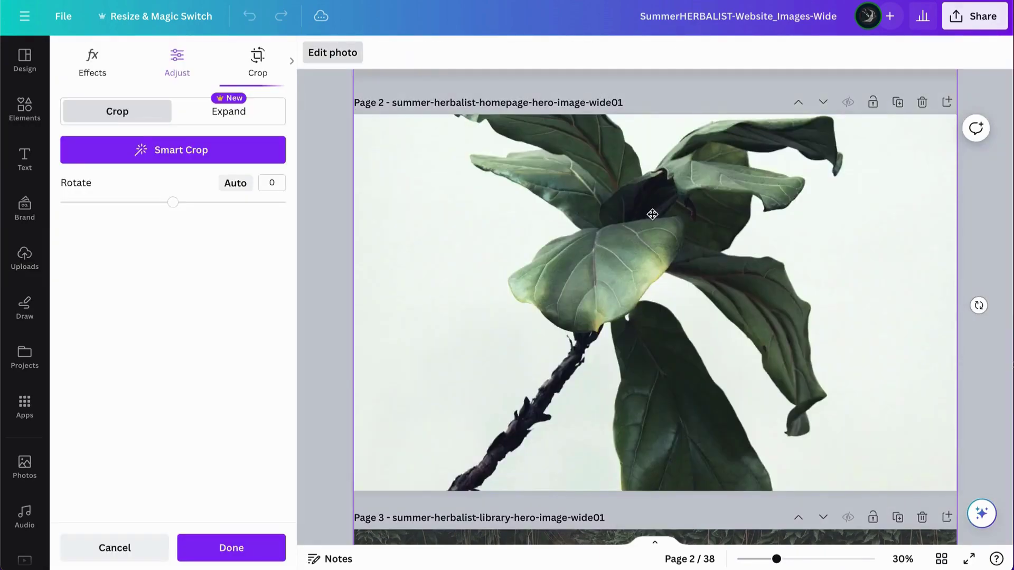
pyautogui.moveTo(652, 235); pyautogui.dragTo(616, 247)
pyautogui.click(319, 230)
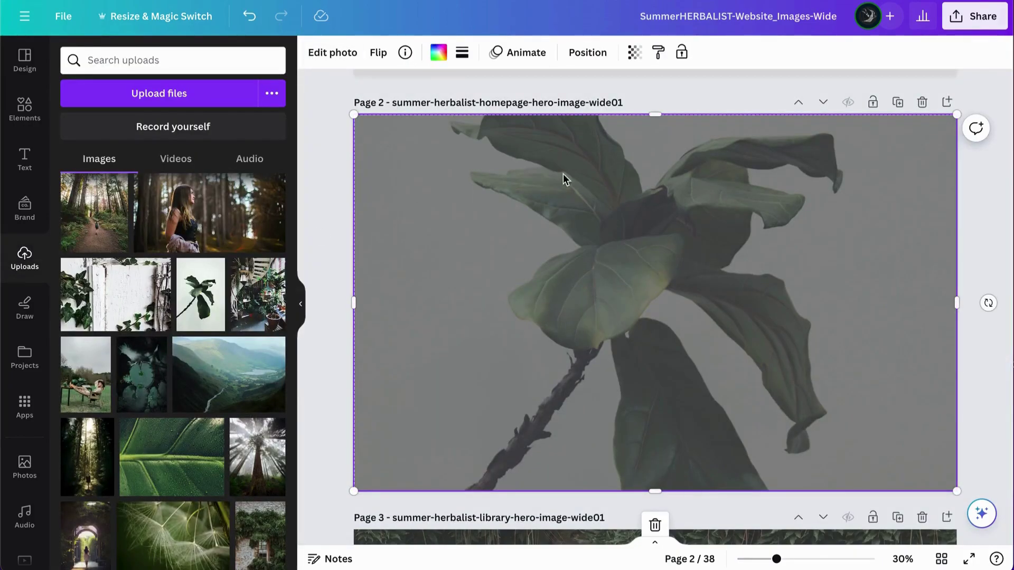
# - Raise the leaf photo's transparency to 48 for a faded look, then deselect it
pyautogui.click(635, 53)
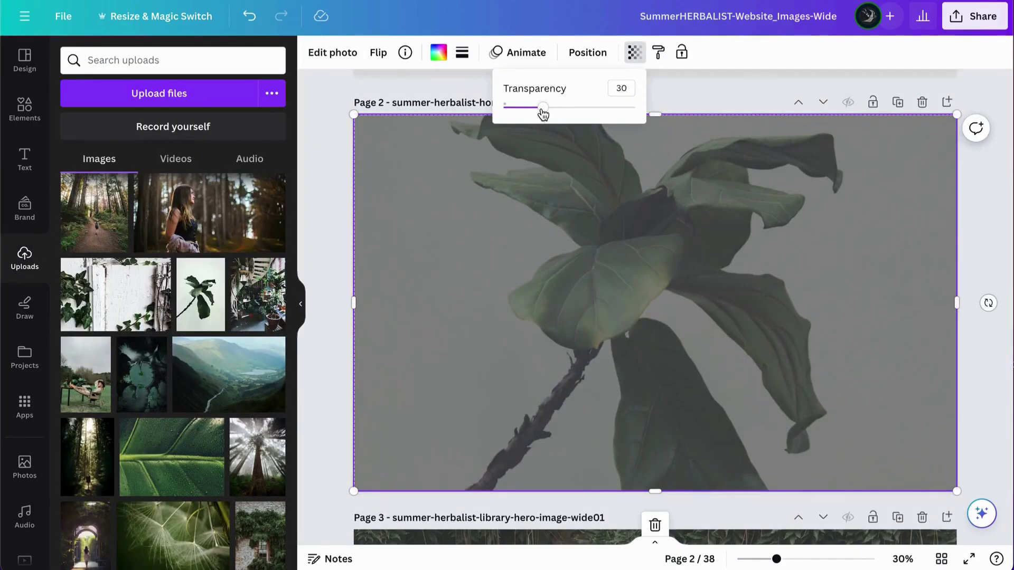
pyautogui.moveTo(543, 110); pyautogui.dragTo(572, 114)
pyautogui.click(729, 88)
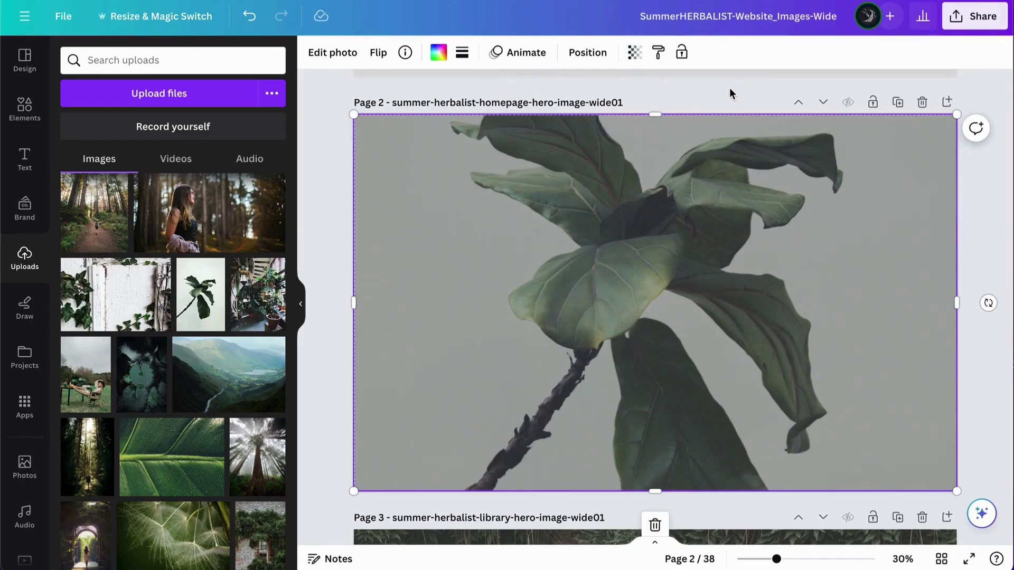
pyautogui.click(968, 223)
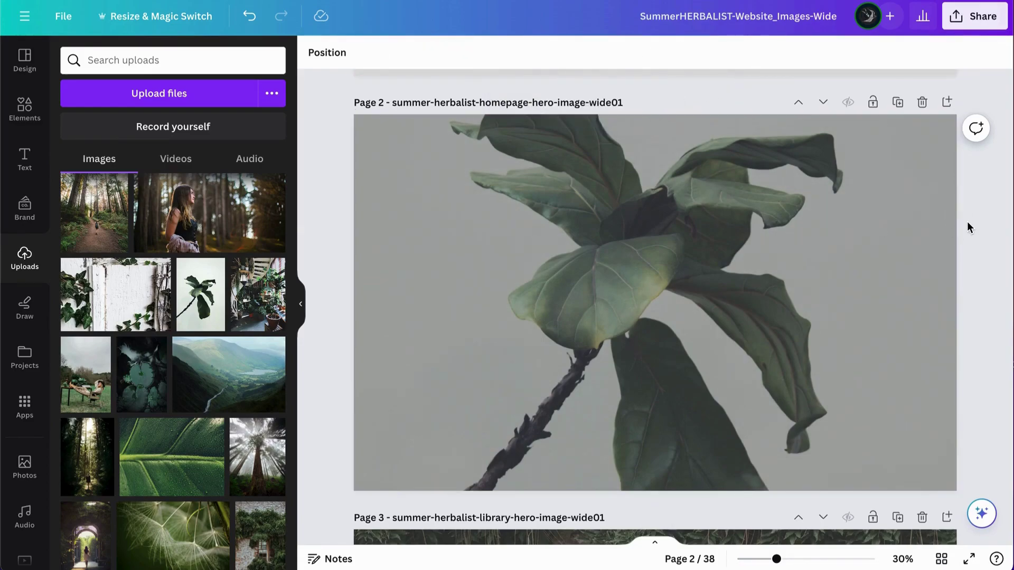
# - Download only page 2 as a 2,880 × 1,800 px JPG at quality 80
pyautogui.click(983, 18)
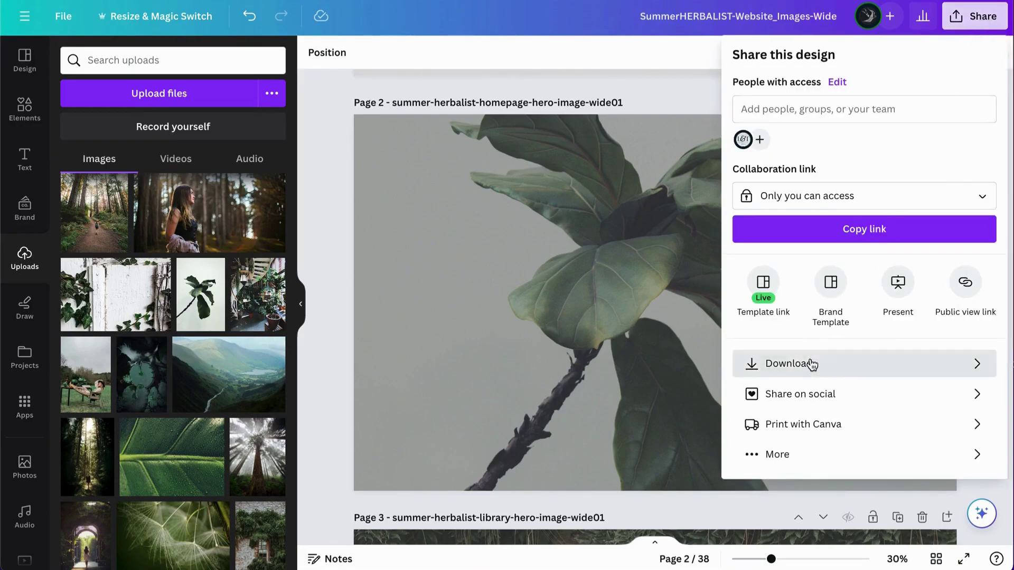
pyautogui.click(810, 363)
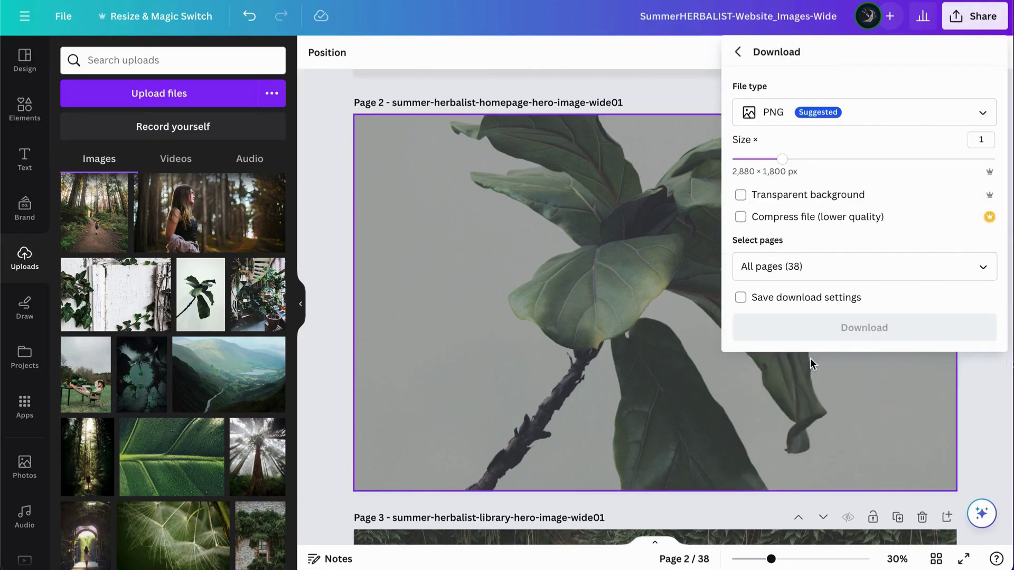
pyautogui.click(877, 114)
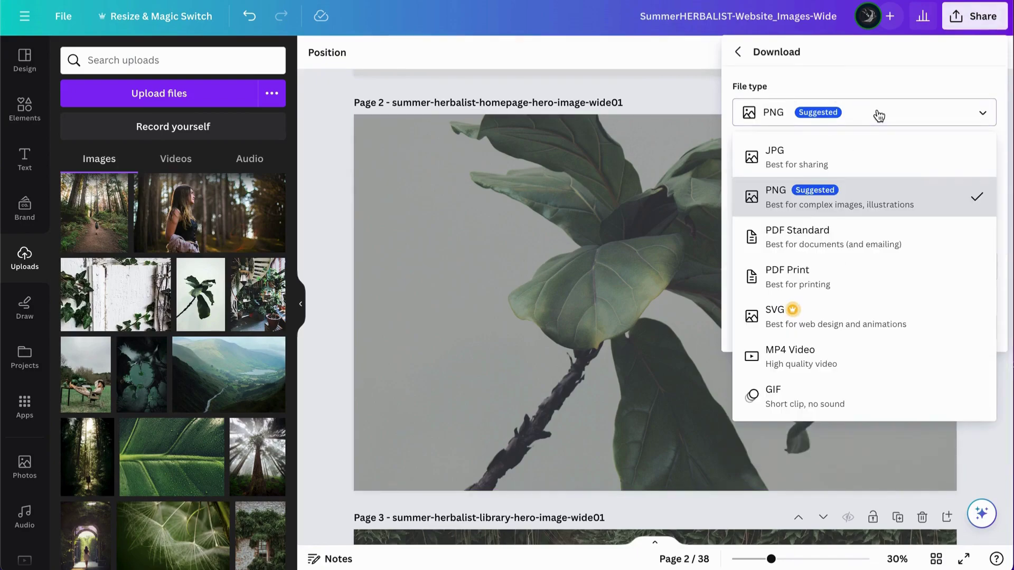
pyautogui.click(839, 159)
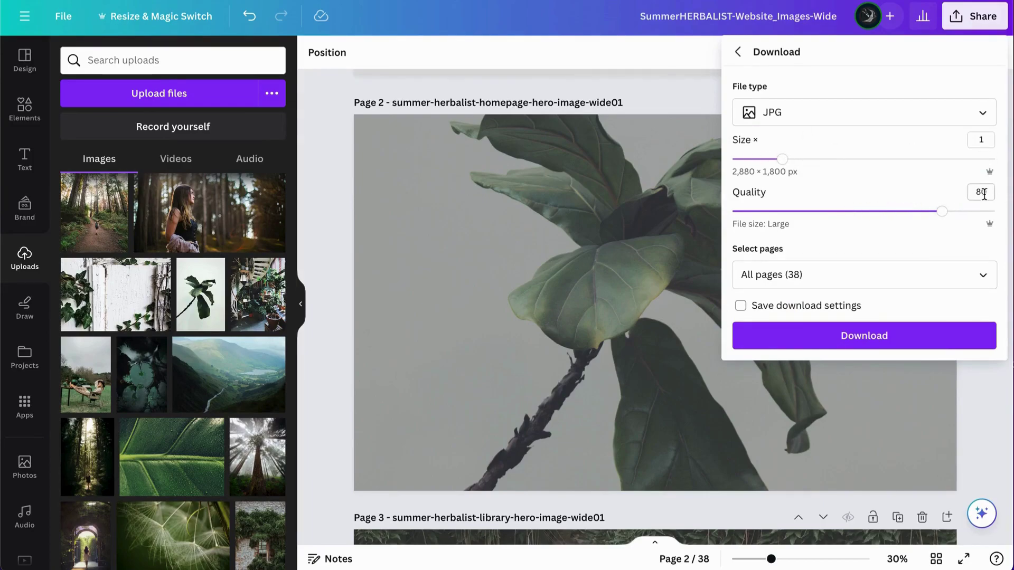
pyautogui.click(983, 277)
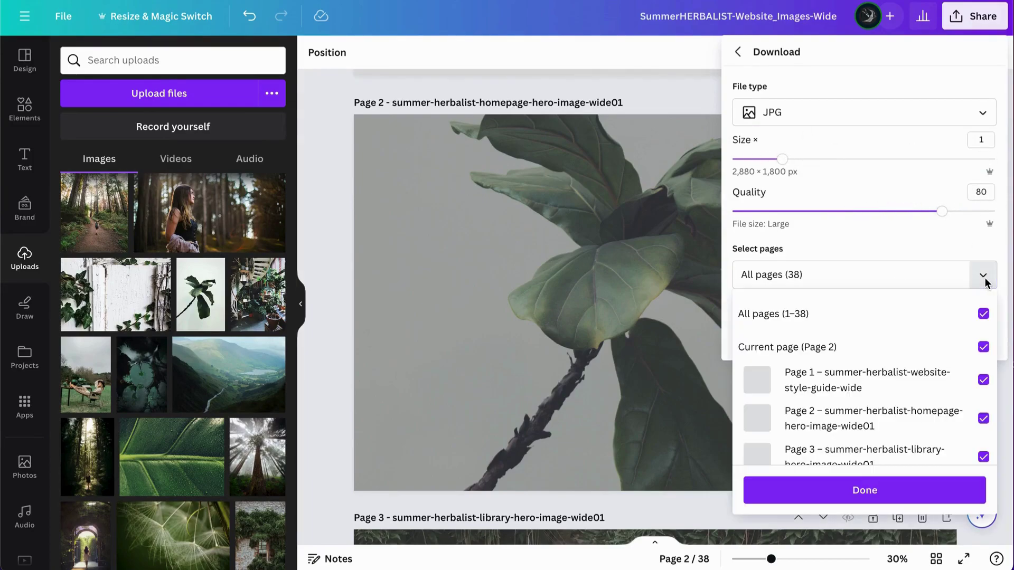
pyautogui.click(983, 315)
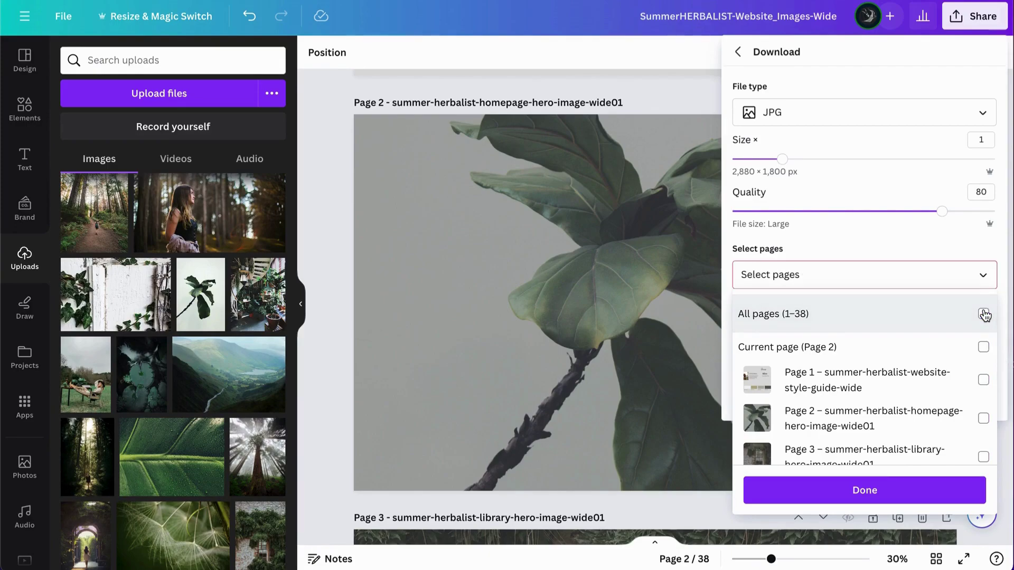
pyautogui.click(982, 347)
pyautogui.click(878, 494)
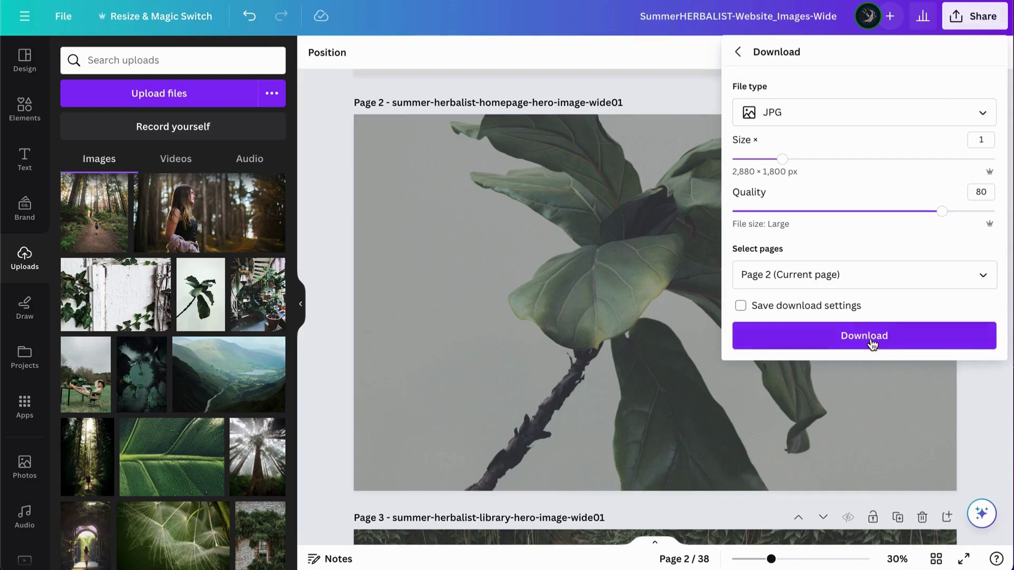
pyautogui.click(872, 343)
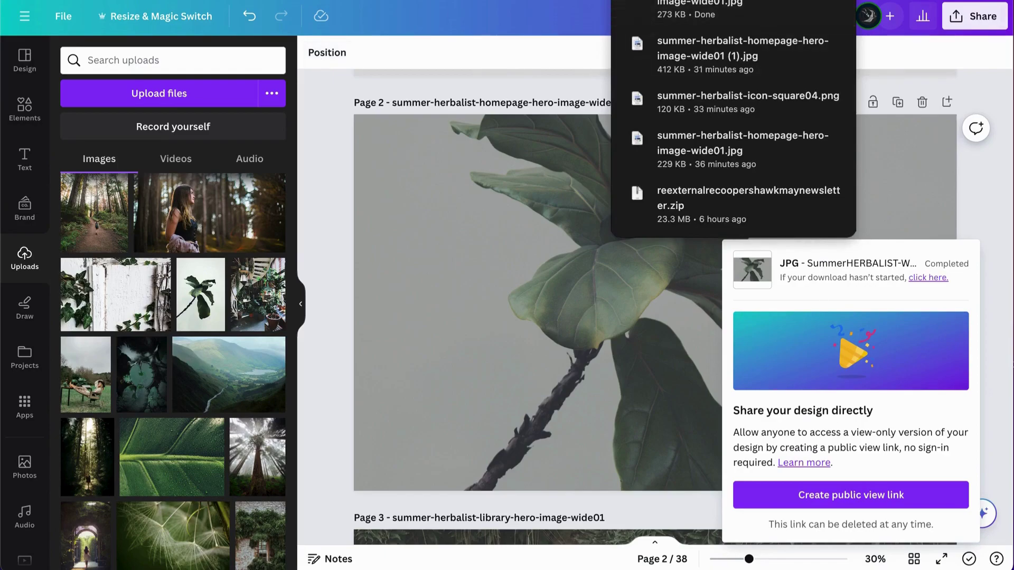
pyautogui.click(986, 236)
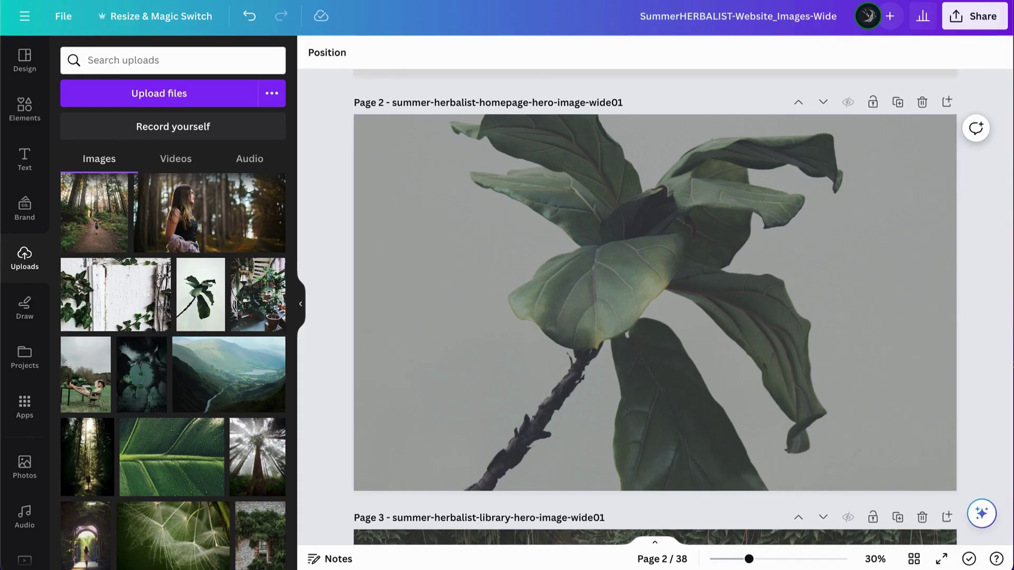
# - Switch to the Square images design and select the tilted leaf line-art icon on page 9
pyautogui.click(248, 1)
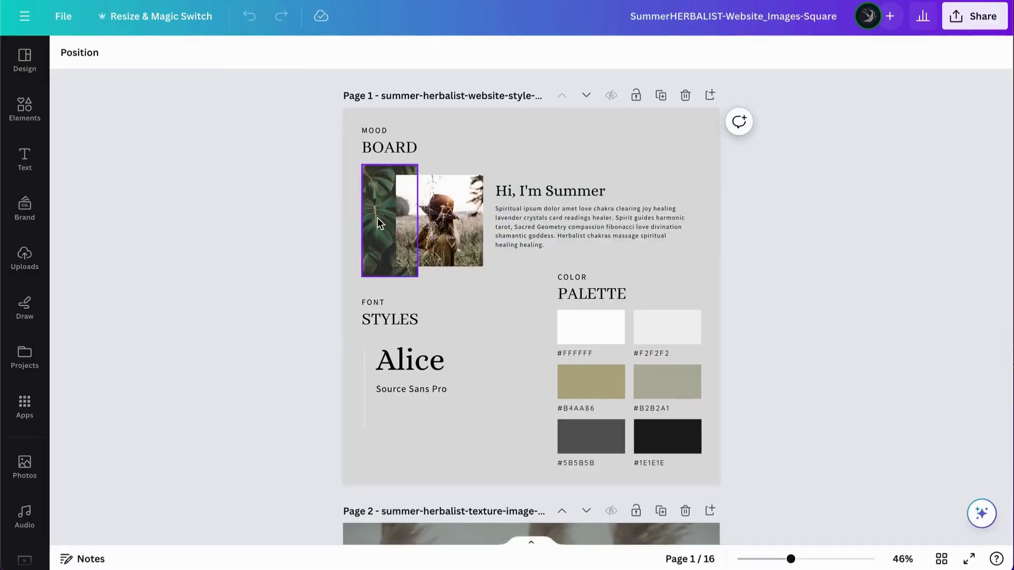
pyautogui.scroll(-15, 398, 273)
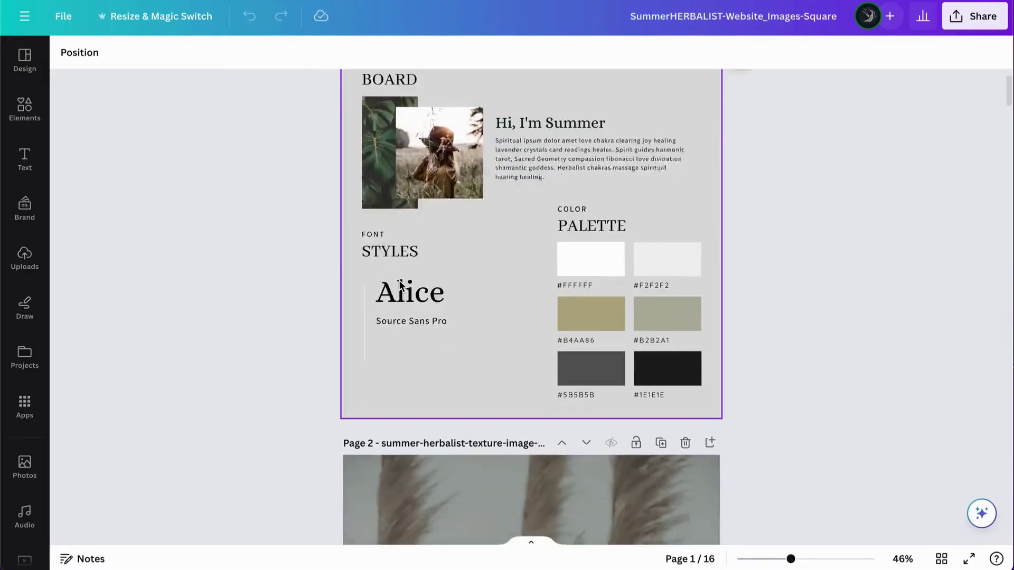
pyautogui.scroll(-20, 399, 285)
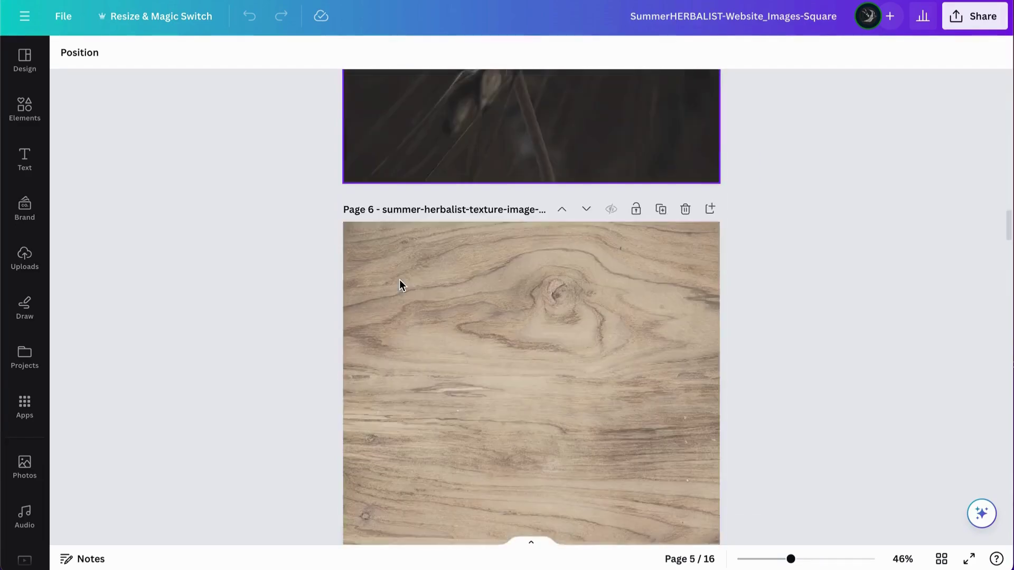
pyautogui.scroll(-9, 528, 314)
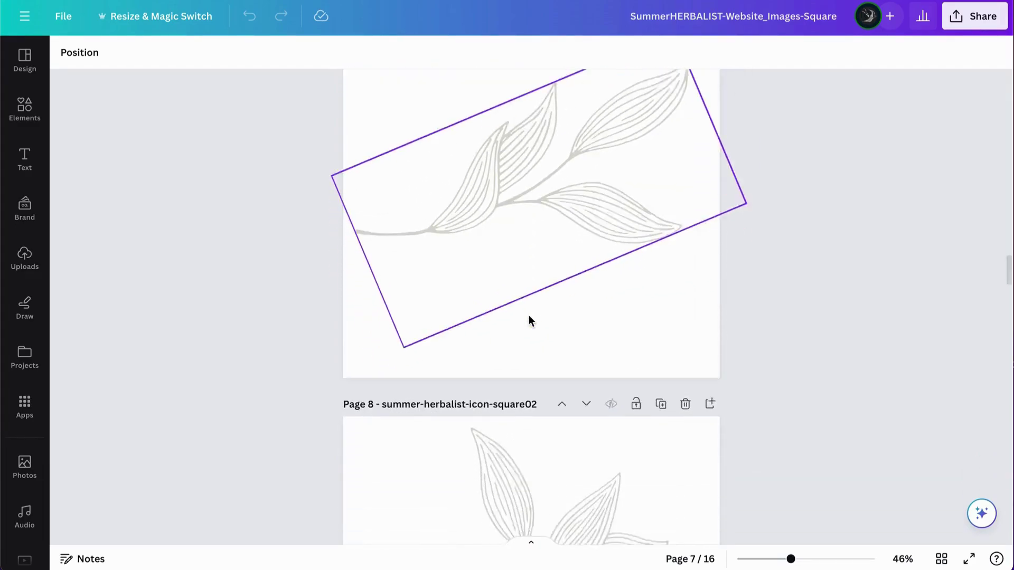
pyautogui.scroll(-6, 528, 312)
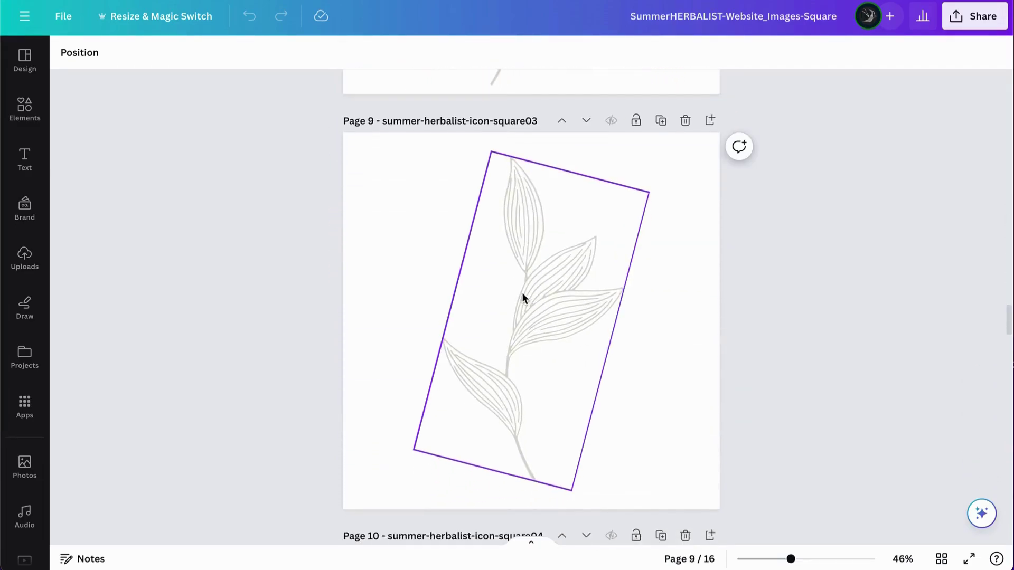
pyautogui.click(384, 190)
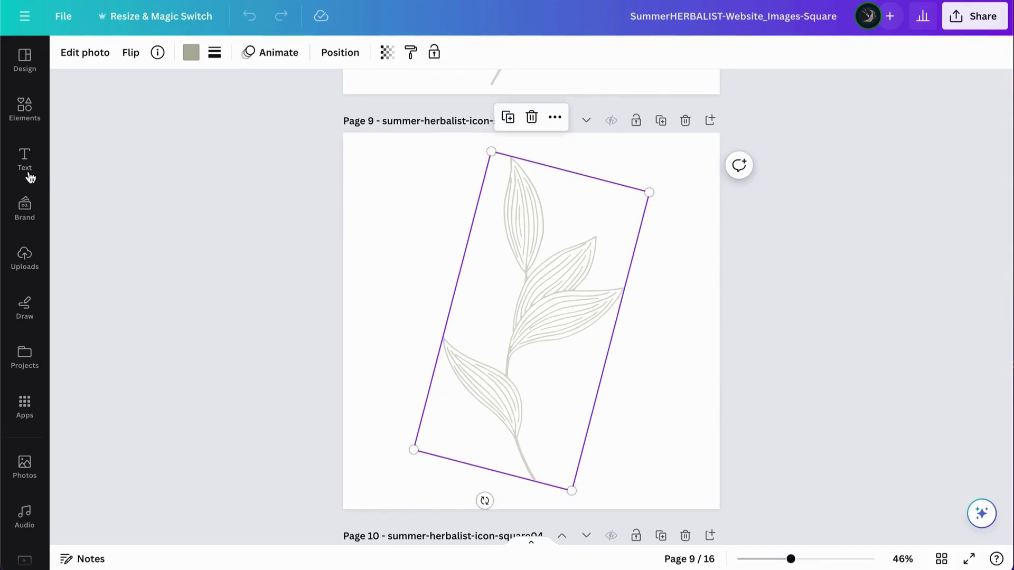
pyautogui.click(26, 111)
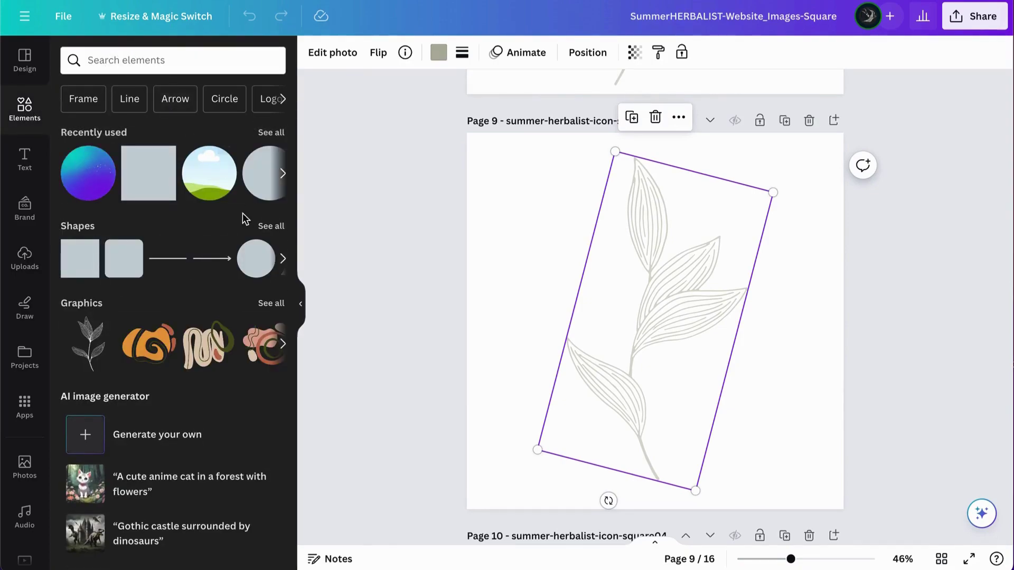
pyautogui.click(303, 306)
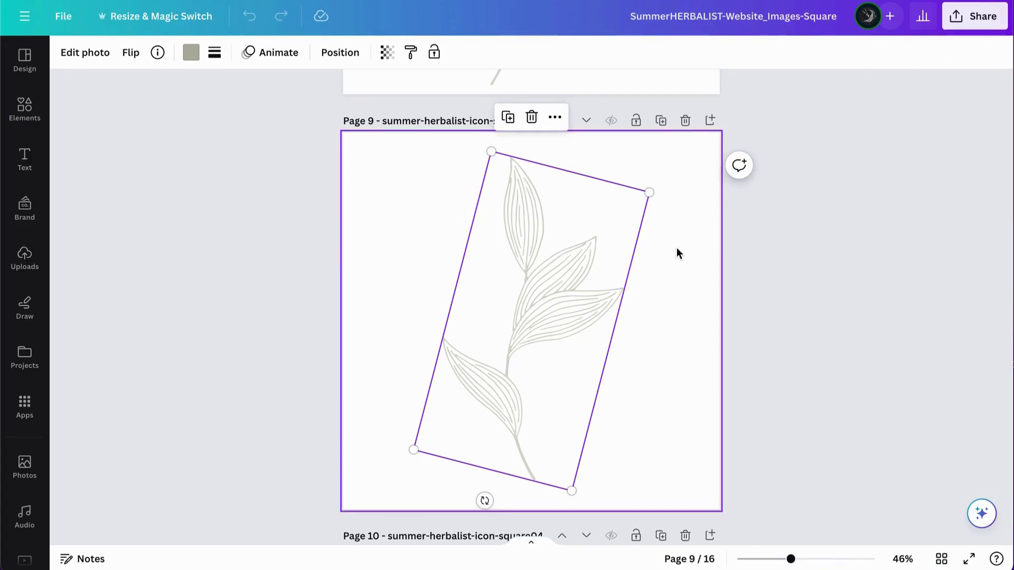
# - Download all 16 pages of the Square design as PNGs with a transparent background
pyautogui.click(765, 277)
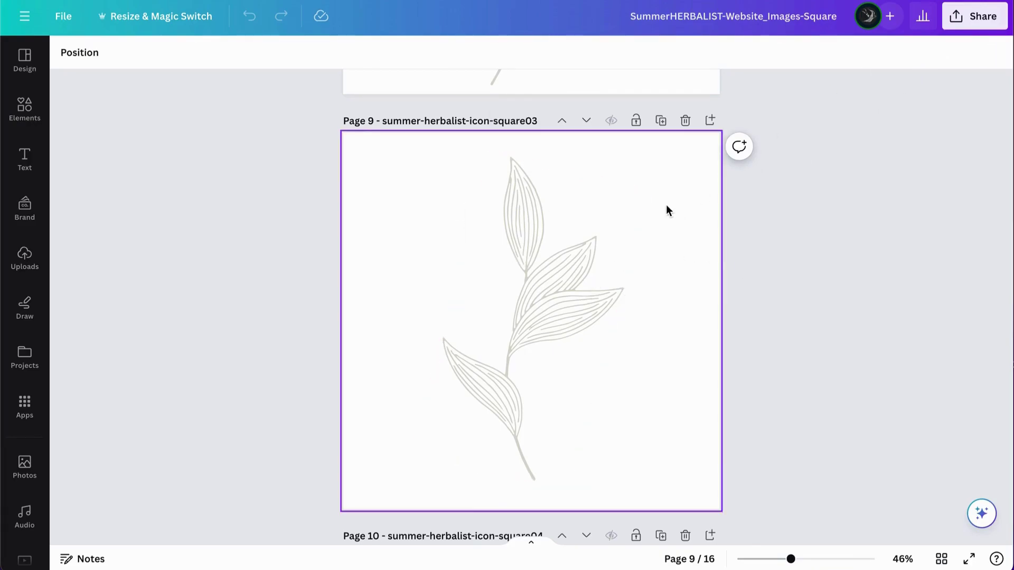
pyautogui.click(981, 17)
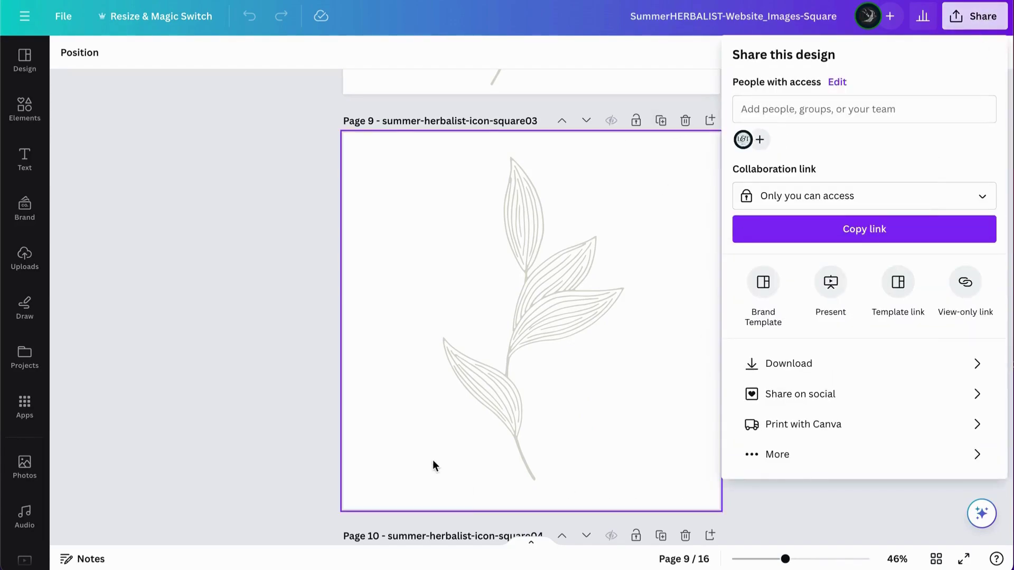
pyautogui.click(822, 367)
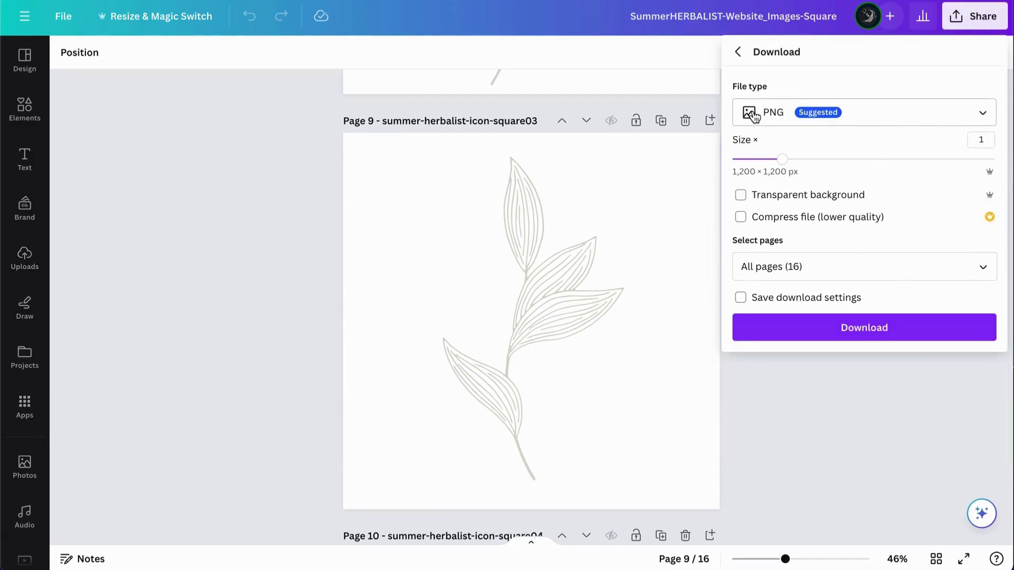
pyautogui.click(741, 197)
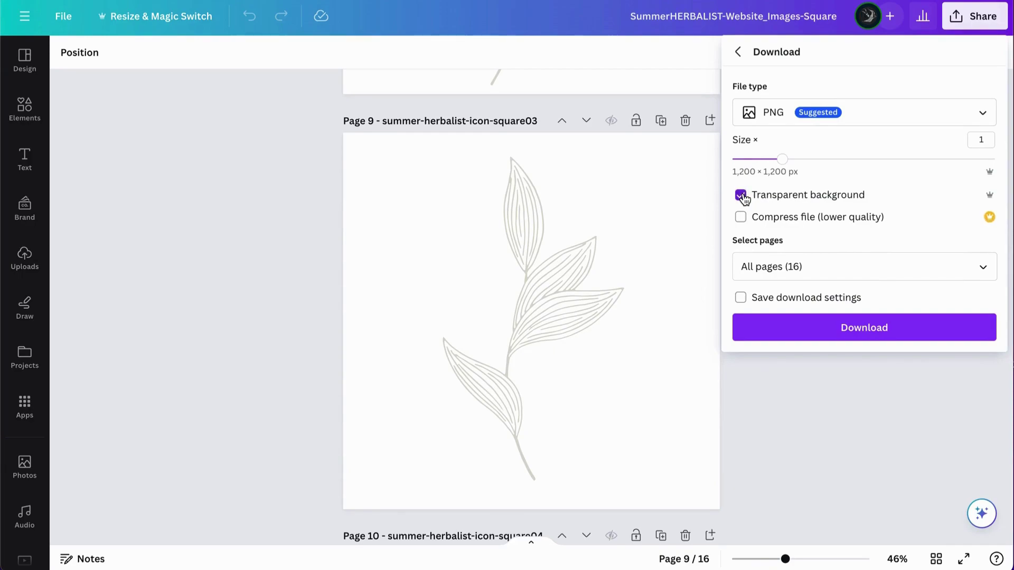
pyautogui.click(886, 334)
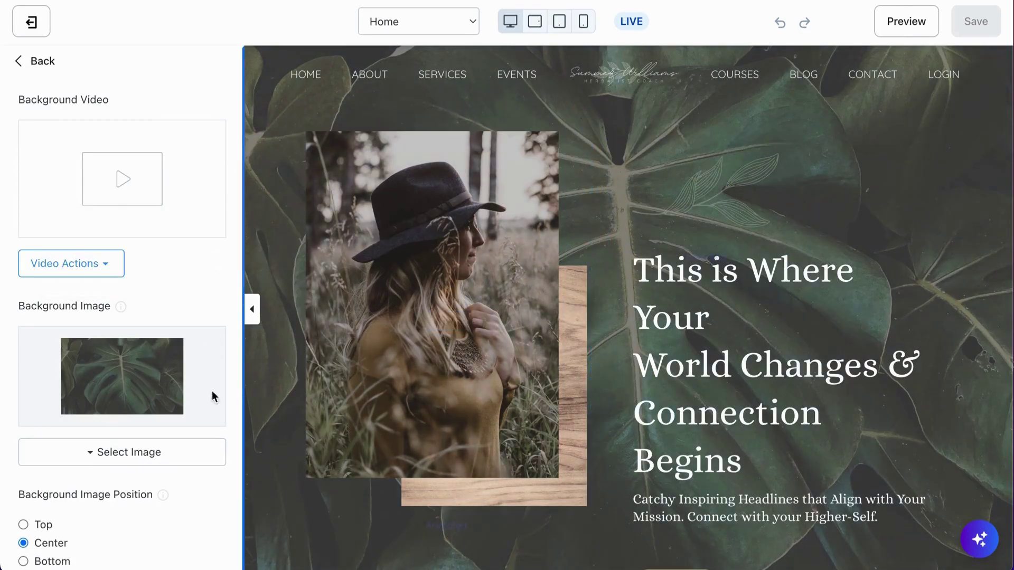
# - Upload summer-herbalist-homepage-hero-image-wide01.jpg from the computer as the hero's new background image
pyautogui.scroll(-2, 165, 431)
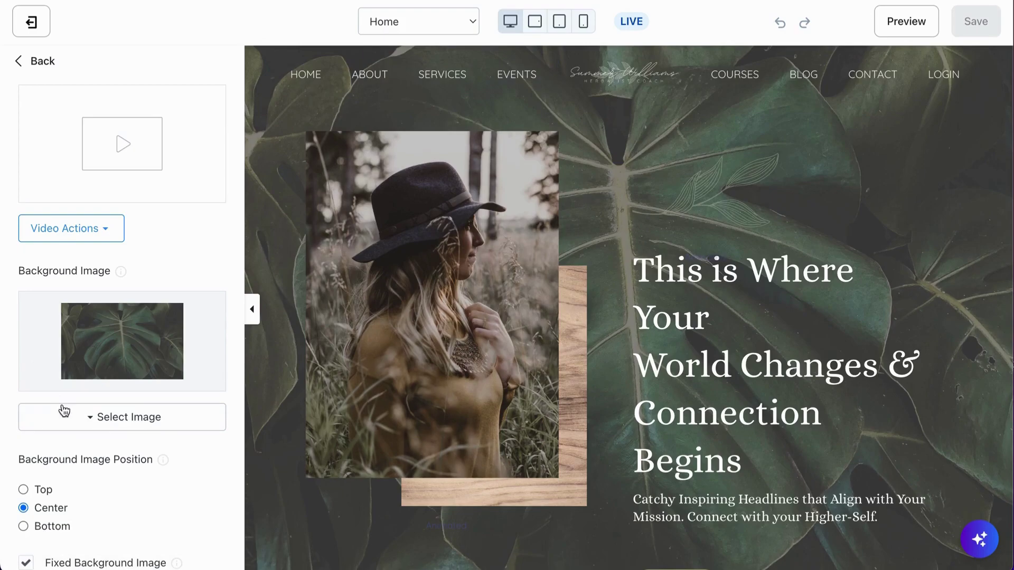
pyautogui.click(122, 423)
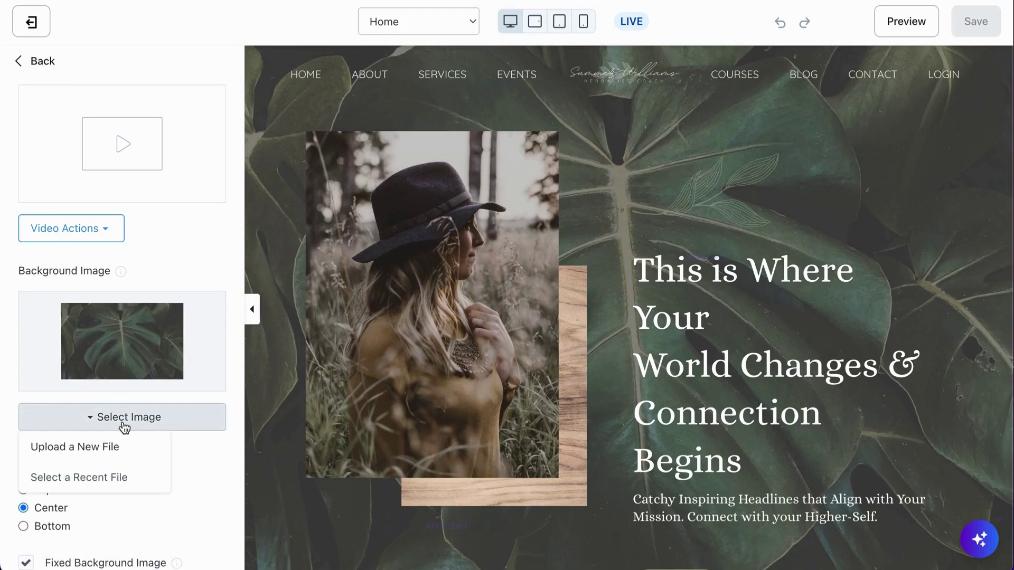
pyautogui.click(100, 447)
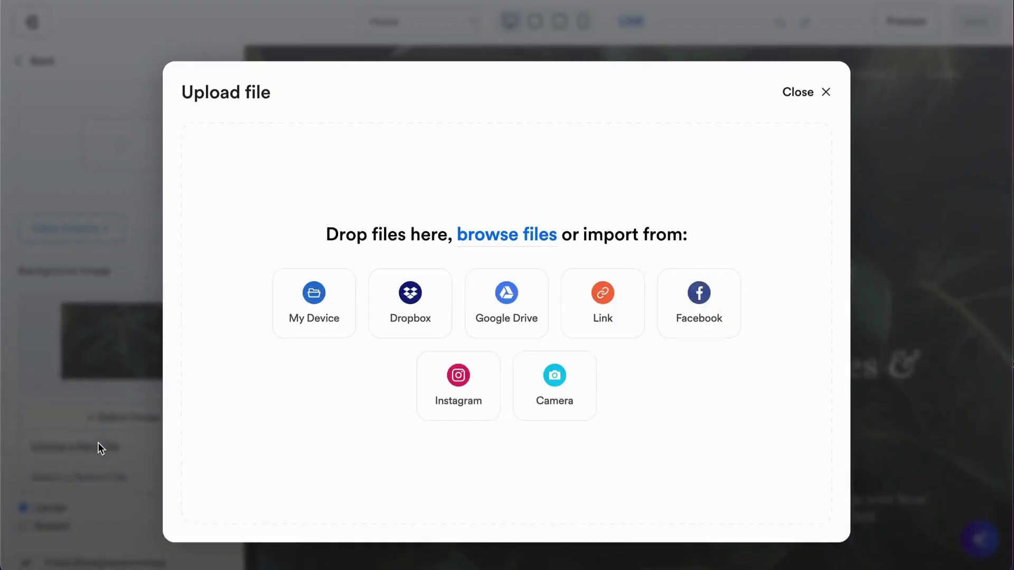
pyautogui.click(315, 308)
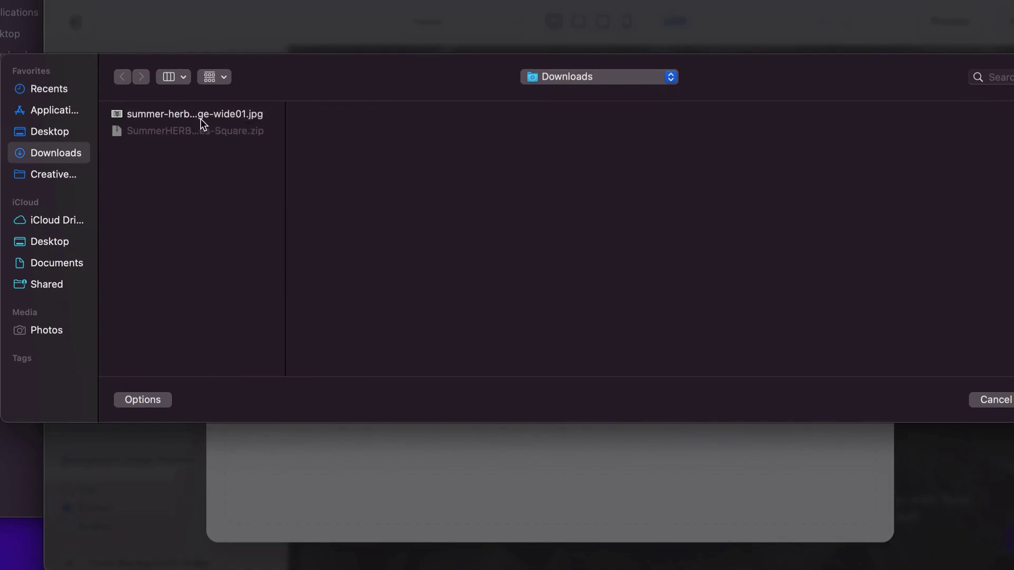
pyautogui.click(154, 114)
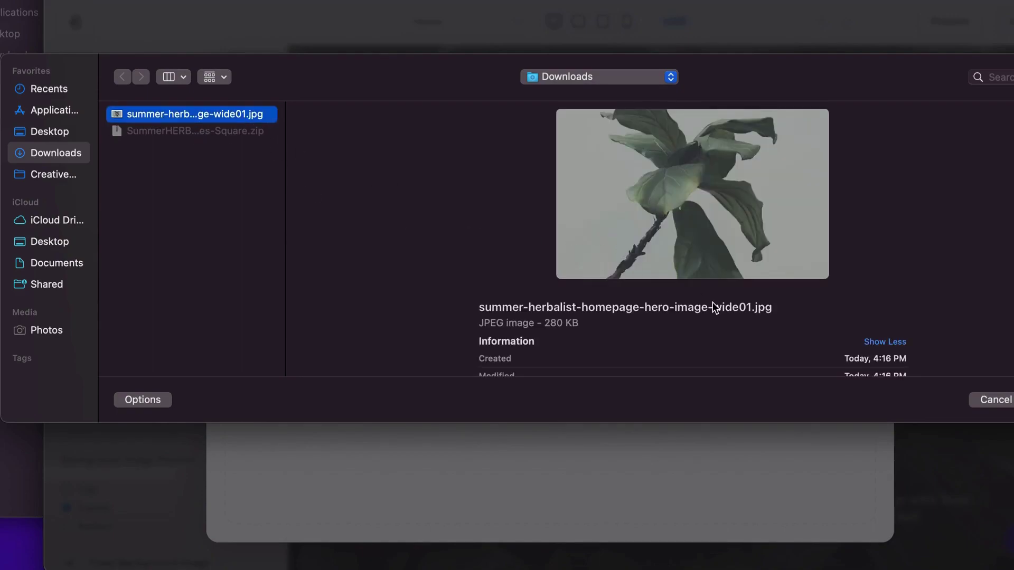
pyautogui.press('Return')
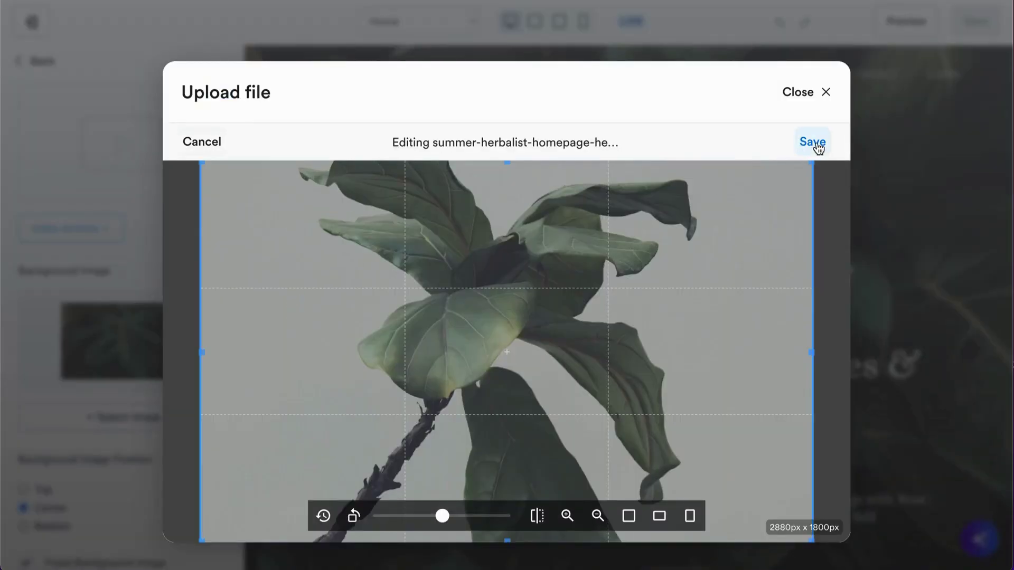
pyautogui.click(812, 143)
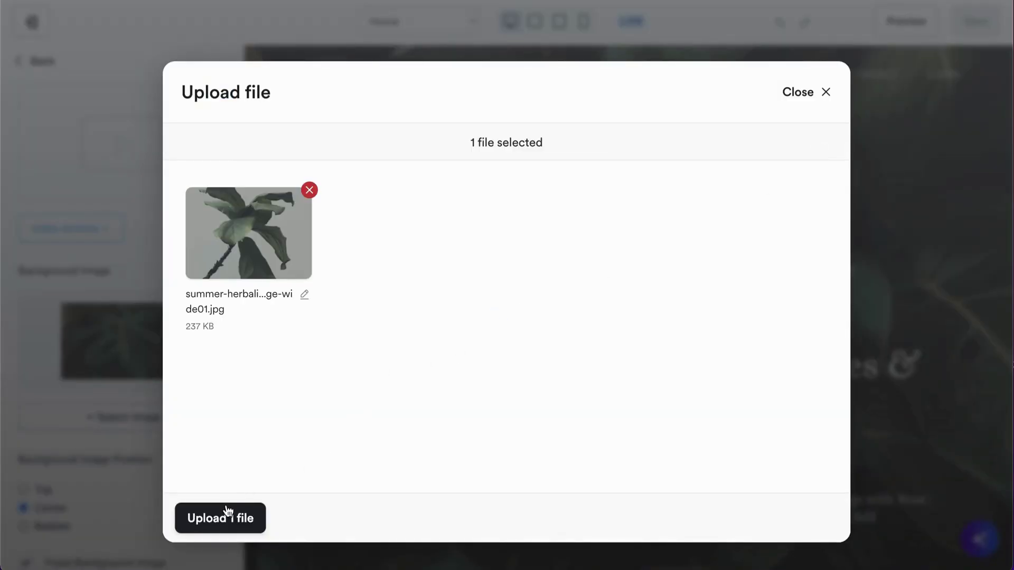
pyautogui.click(226, 508)
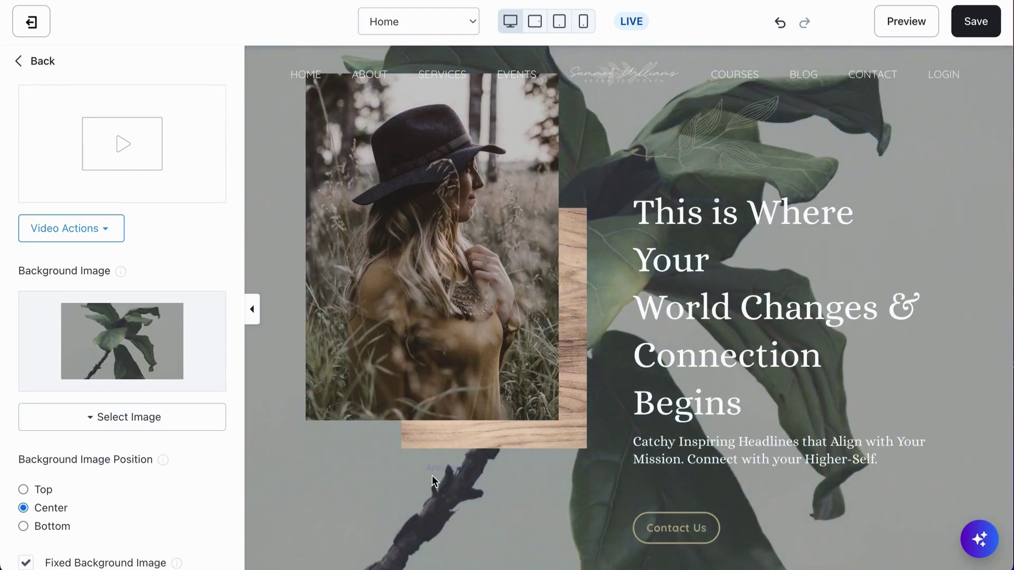
pyautogui.scroll(-3, 418, 491)
pyautogui.scroll(3, 417, 491)
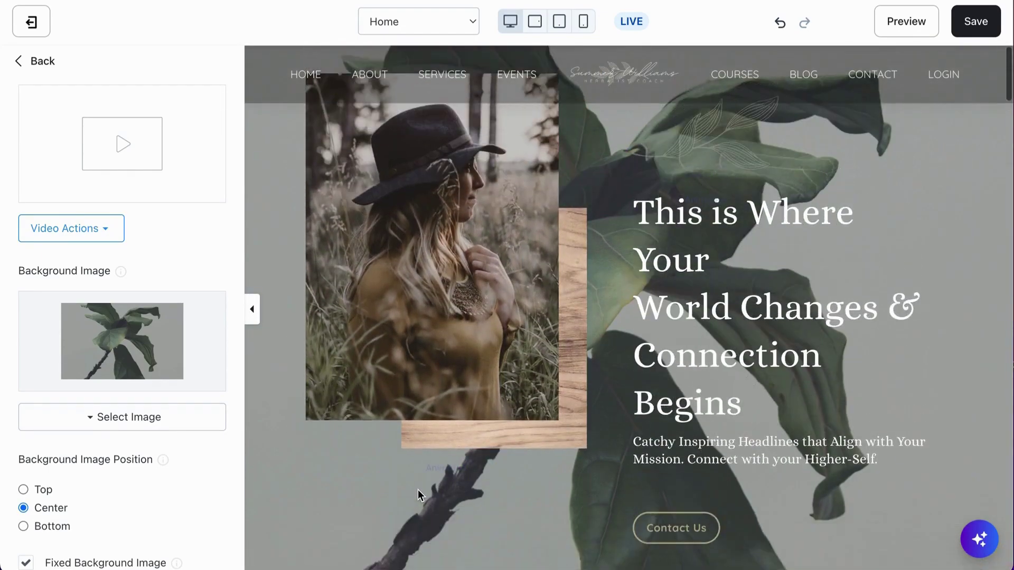
pyautogui.scroll(-15, 417, 489)
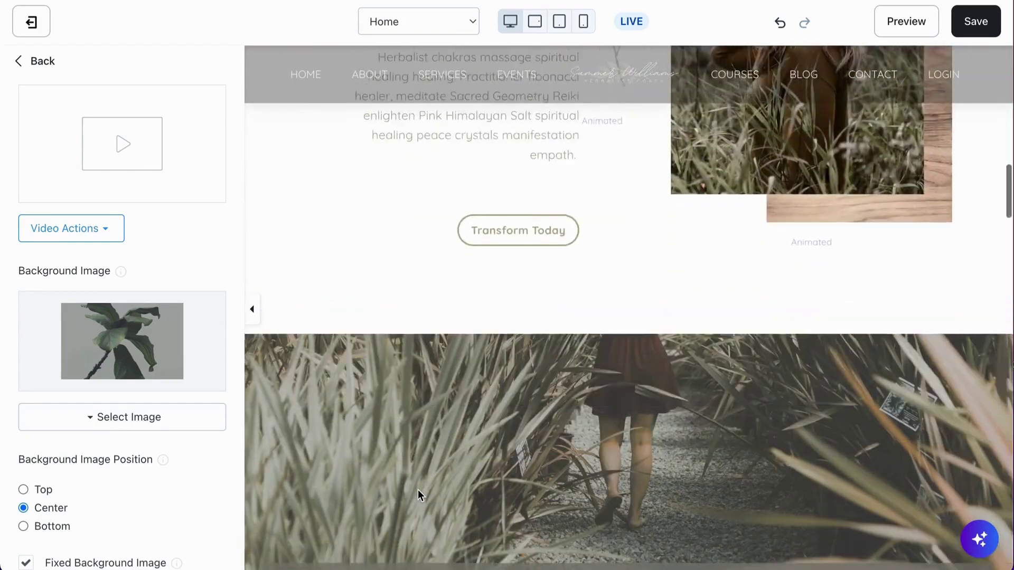
pyautogui.scroll(6, 417, 489)
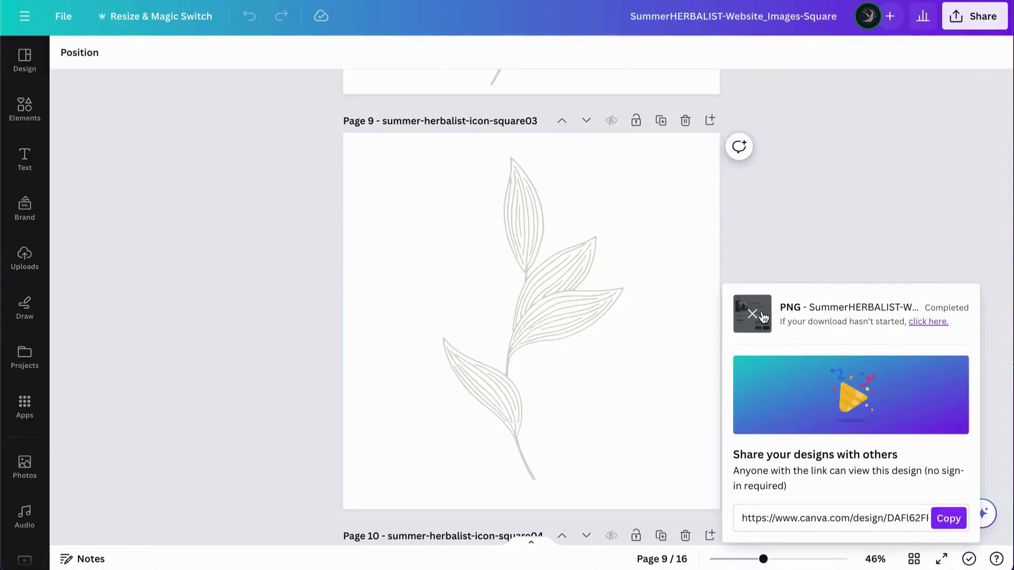
# - Export only page 9's leaf icon as a 1,200 × 1,200 px transparent PNG
pyautogui.click(1000, 4)
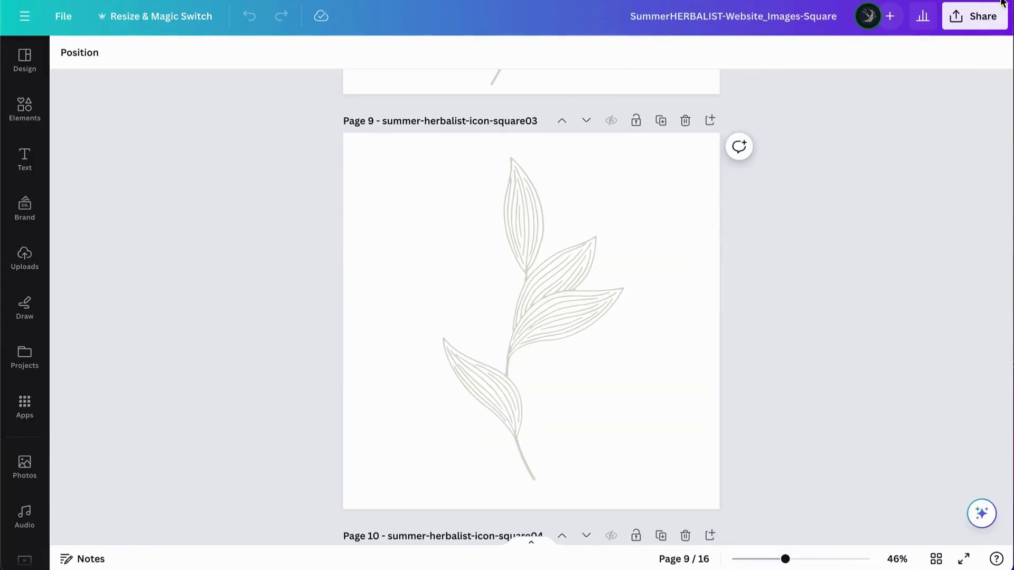
pyautogui.click(981, 17)
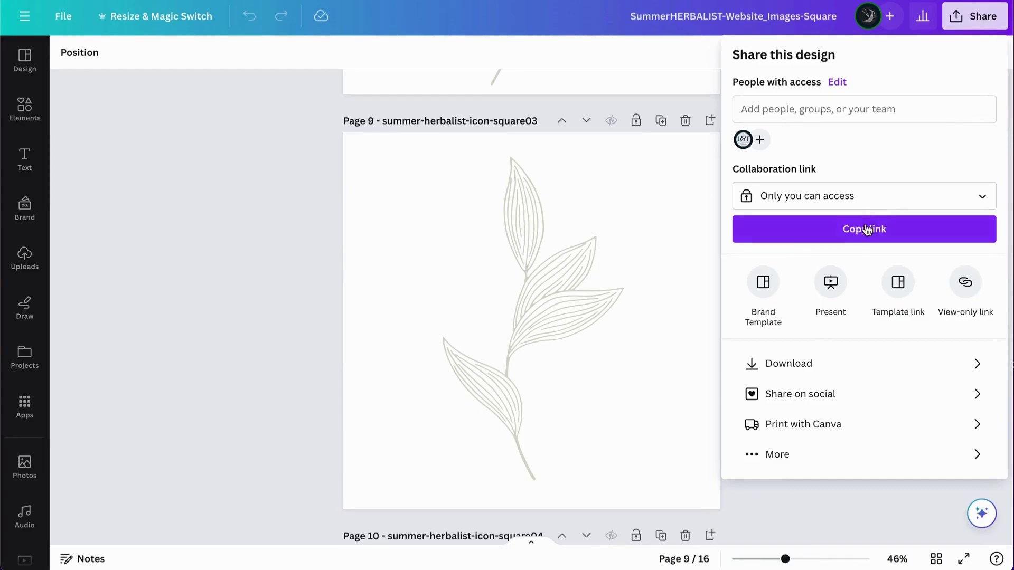
pyautogui.click(803, 363)
pyautogui.click(740, 195)
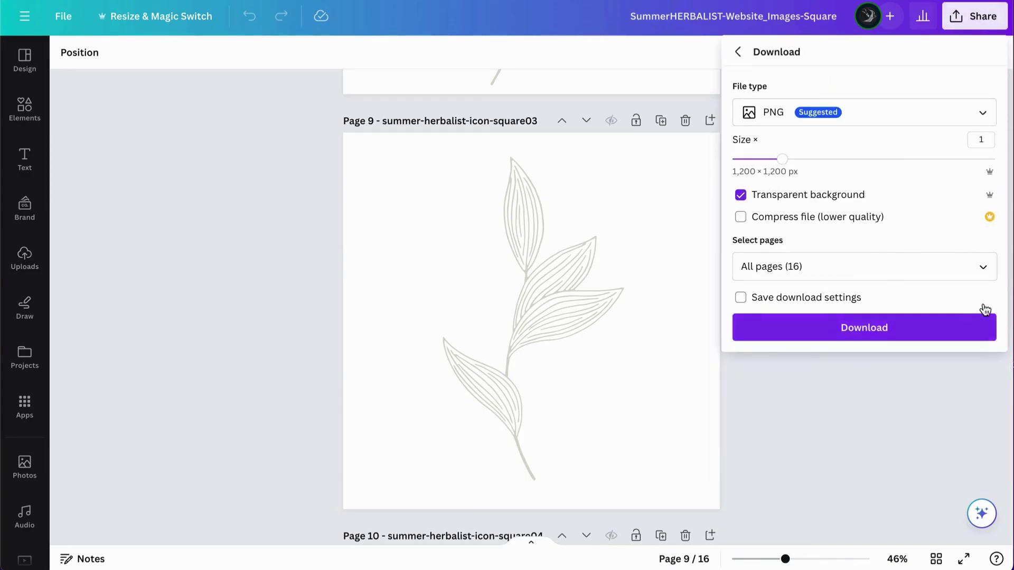
pyautogui.click(982, 270)
pyautogui.click(983, 305)
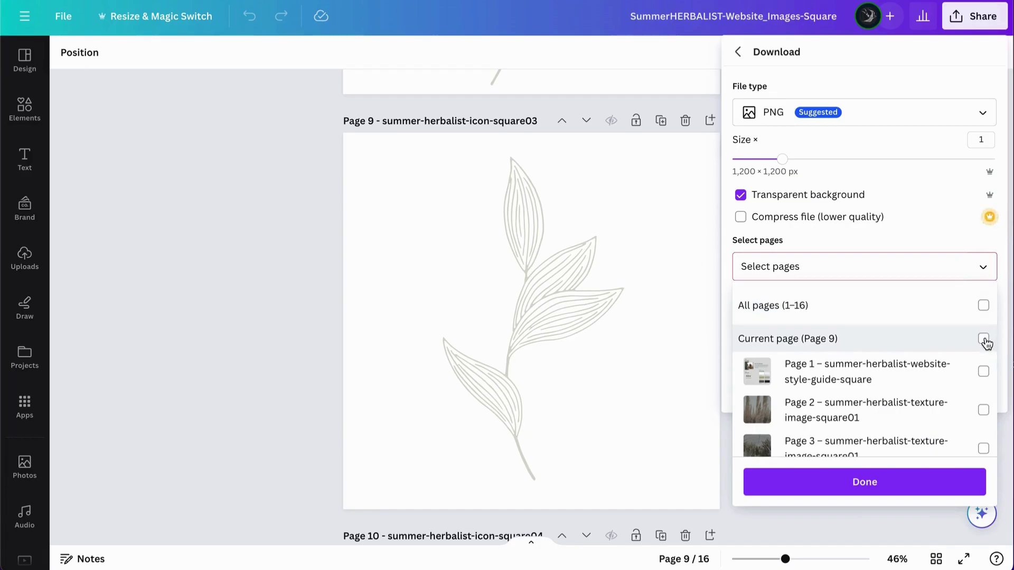
pyautogui.click(983, 340)
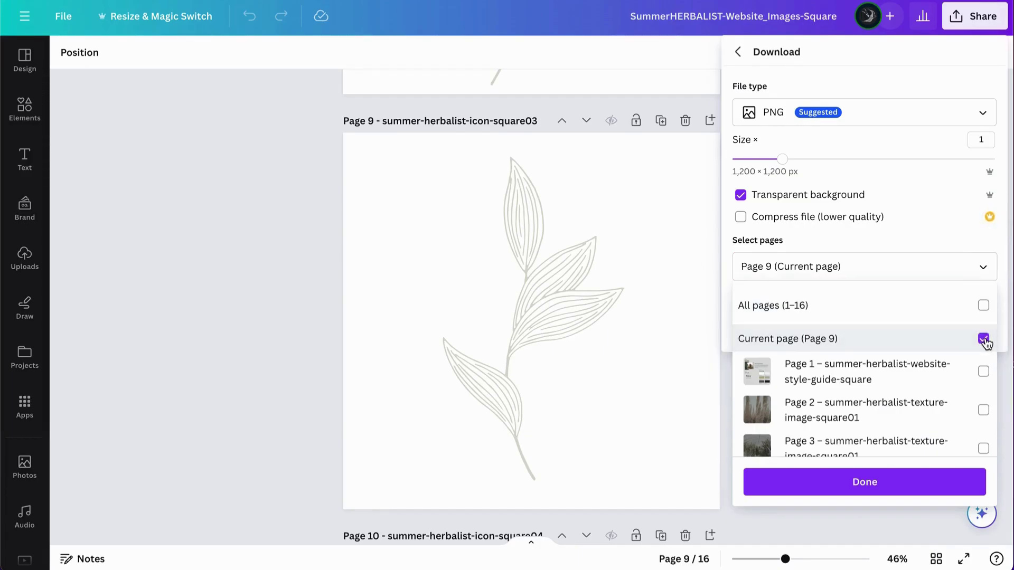
pyautogui.click(875, 484)
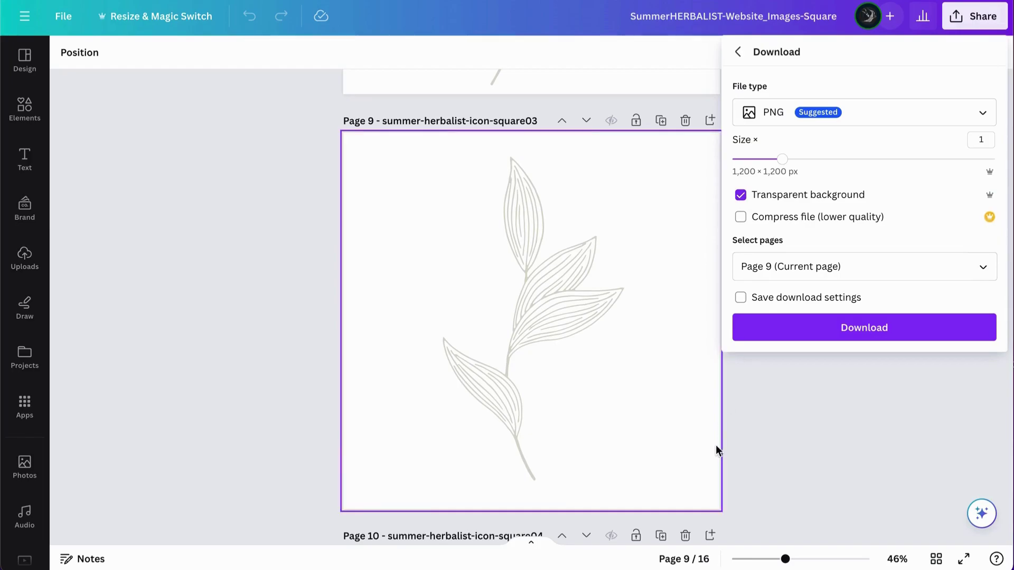
pyautogui.click(860, 333)
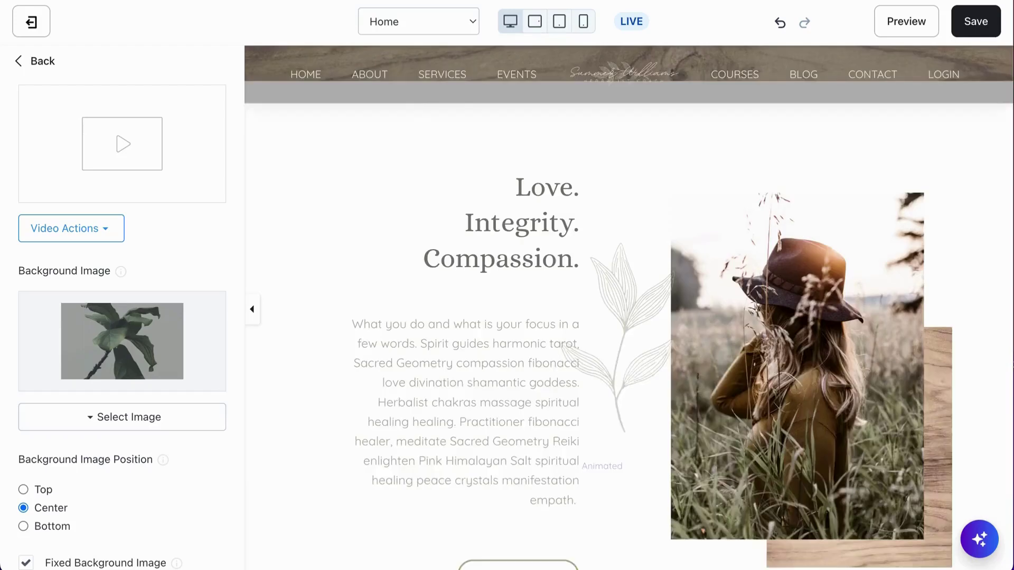
# - Open the leaf line drawing's image settings in the Love. Integrity. Compassion. section
pyautogui.moveTo(651, 340)
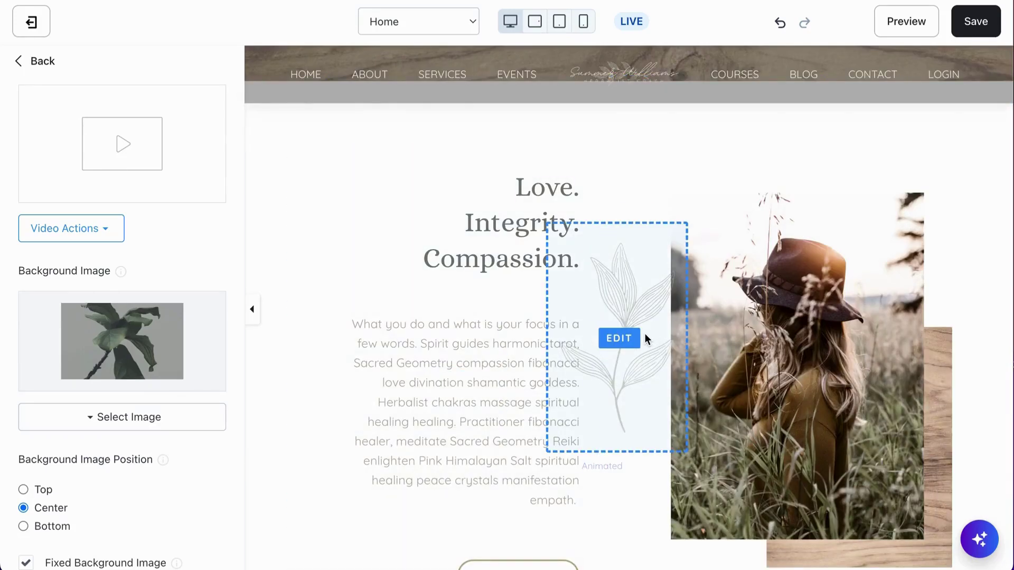
pyautogui.click(646, 338)
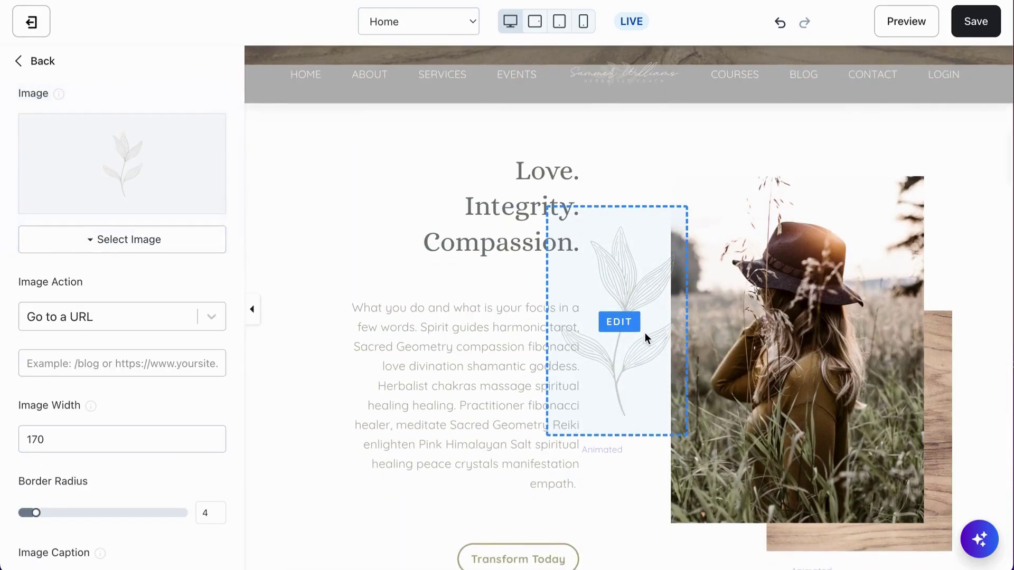
pyautogui.click(50, 63)
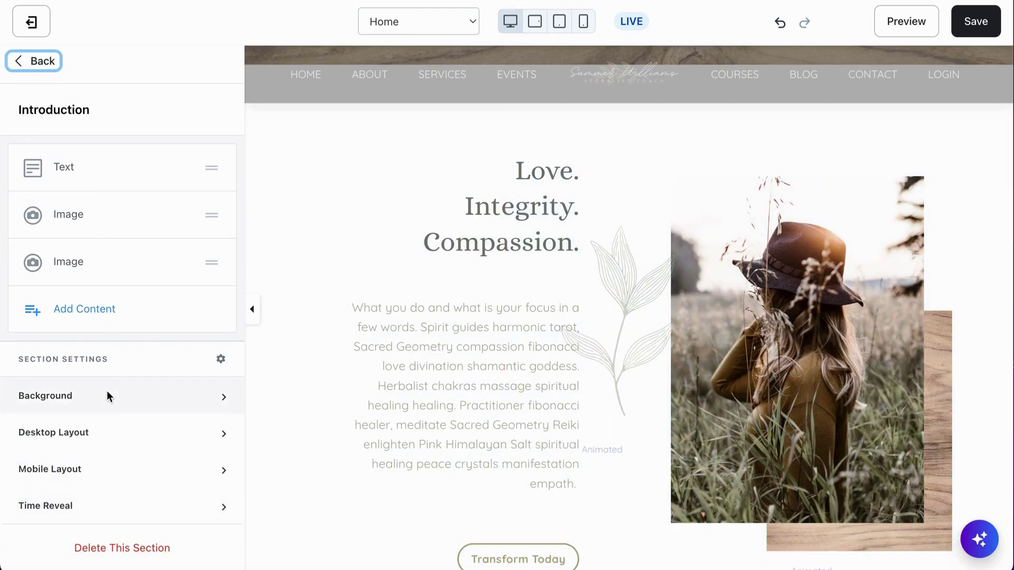
pyautogui.click(92, 211)
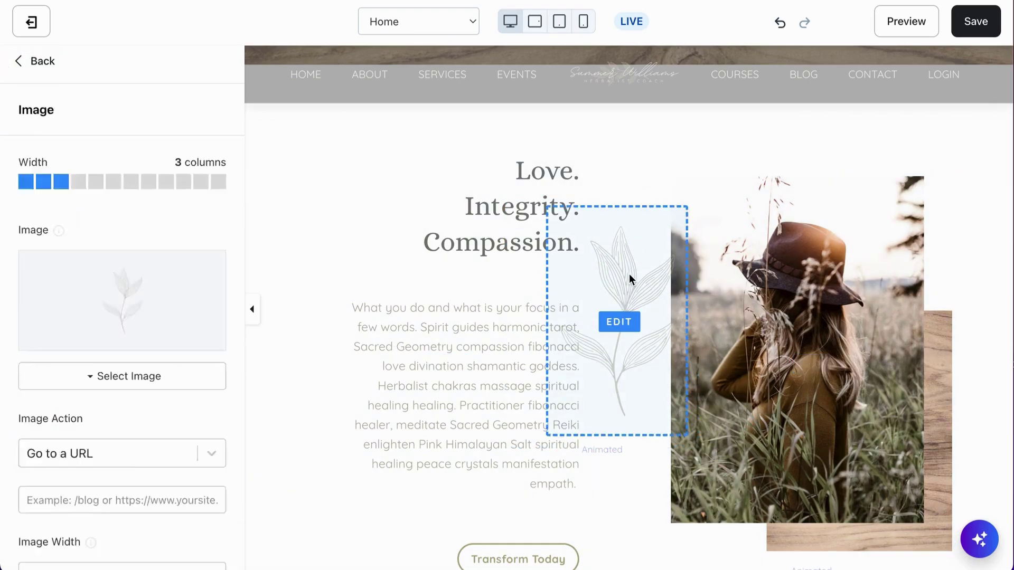
pyautogui.scroll(-3, 191, 217)
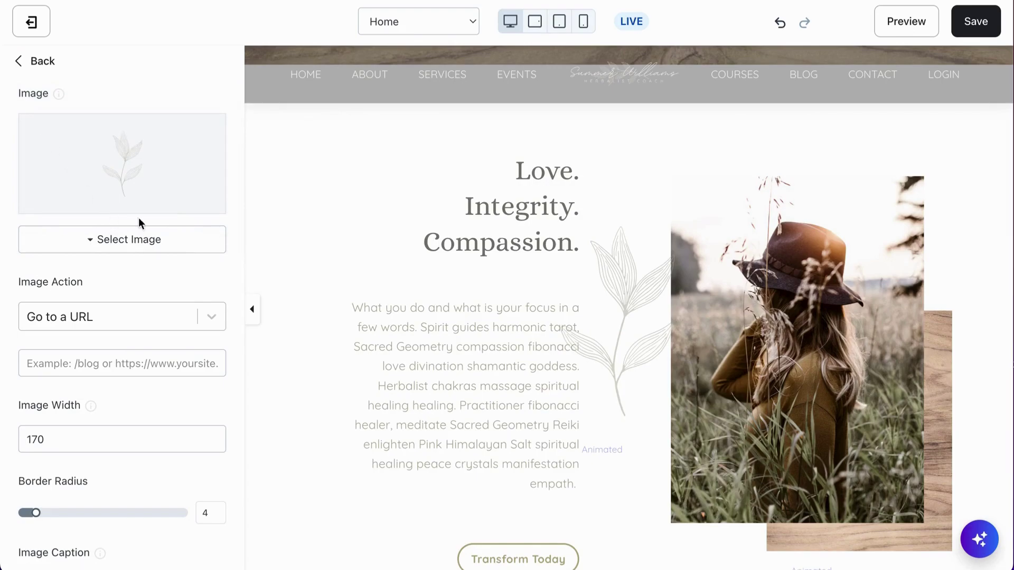
# - Browse to summer-herbalist-icon-square03.png as a replacement, then cancel and close the upload window
pyautogui.click(122, 241)
pyautogui.click(93, 268)
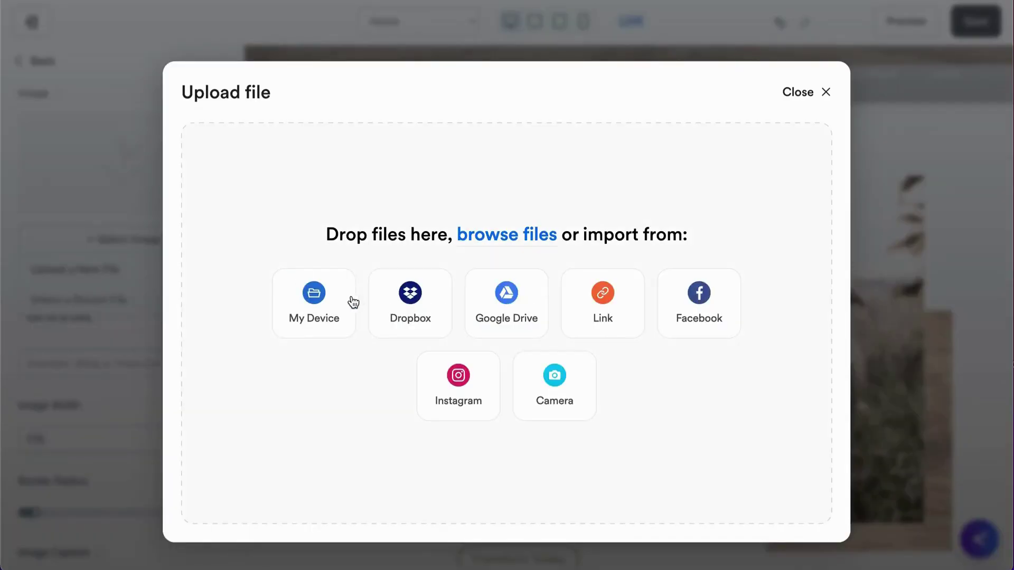
pyautogui.click(315, 309)
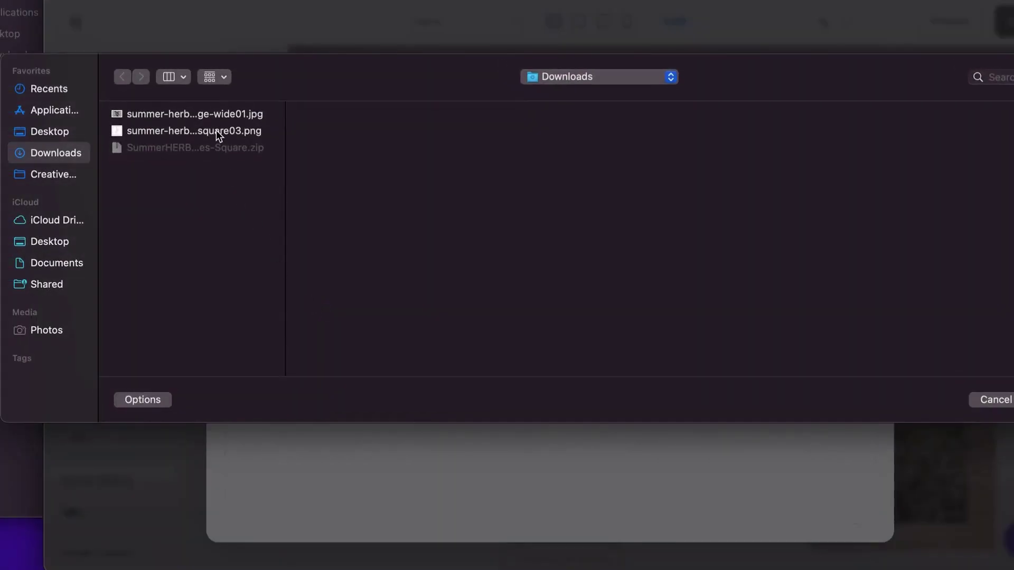
pyautogui.click(218, 131)
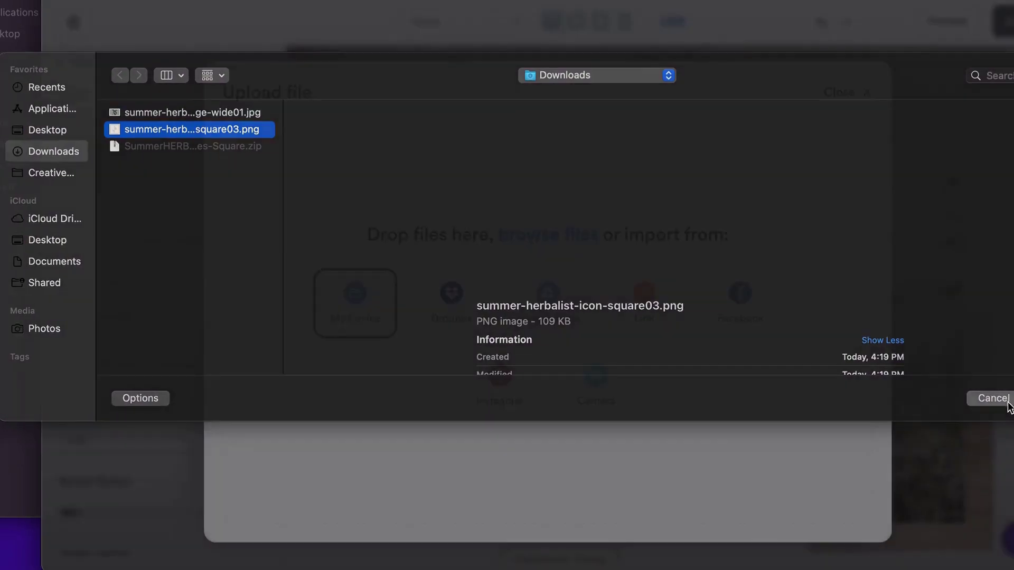
pyautogui.click(999, 401)
pyautogui.click(807, 95)
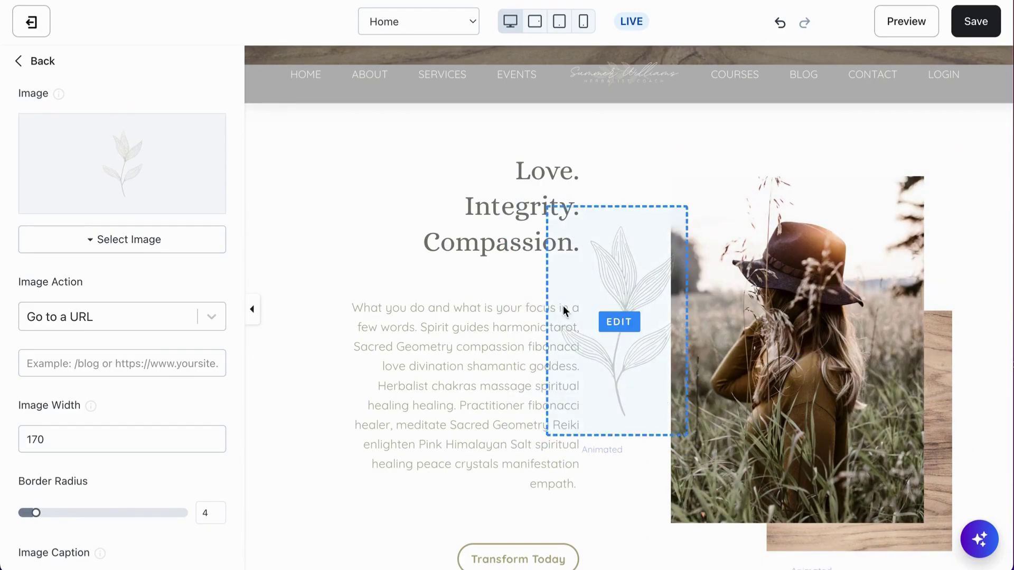
pyautogui.scroll(-6, 579, 464)
pyautogui.scroll(5, 580, 463)
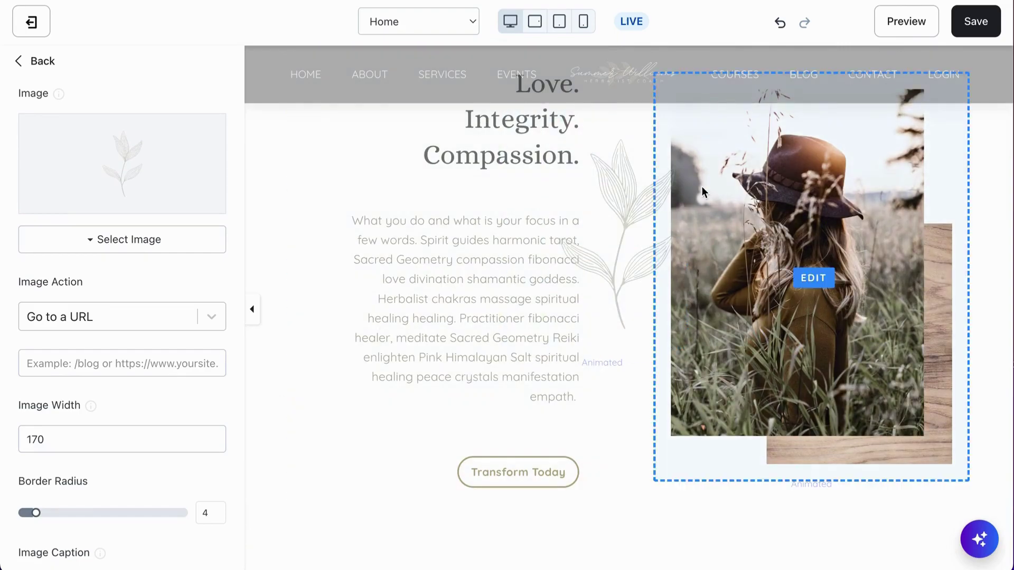
pyautogui.scroll(2, 552, 387)
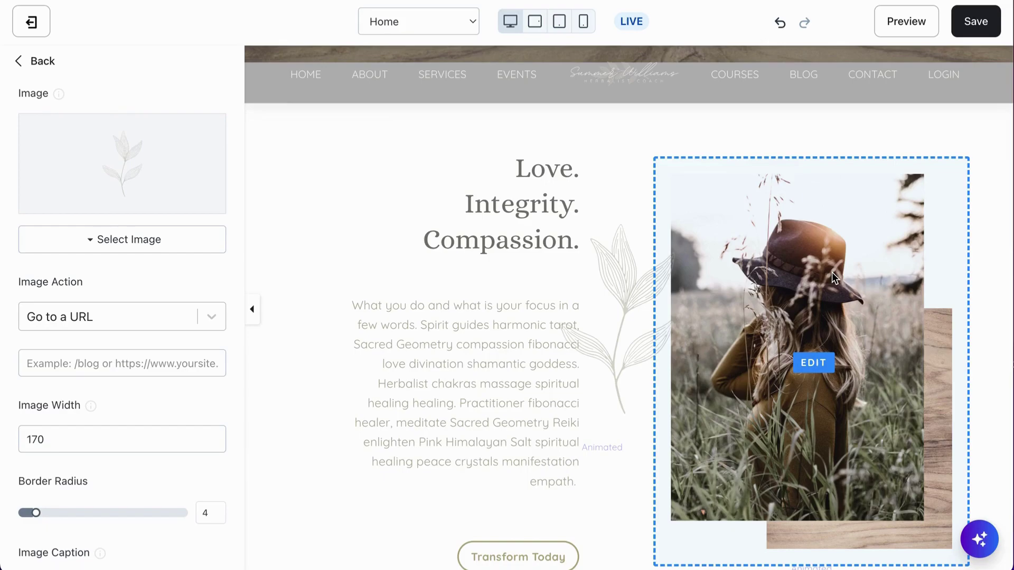
pyautogui.scroll(10, 831, 271)
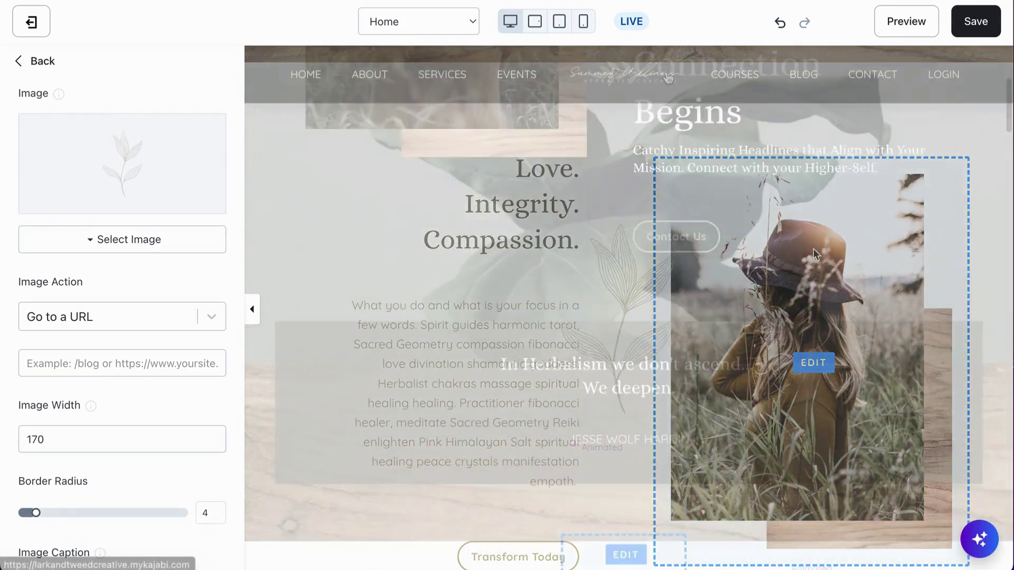
# - Preview the saved homepage and check the faded fiddle-leaf hero behind the 'This is Where Your World Changes' headline
pyautogui.click(976, 21)
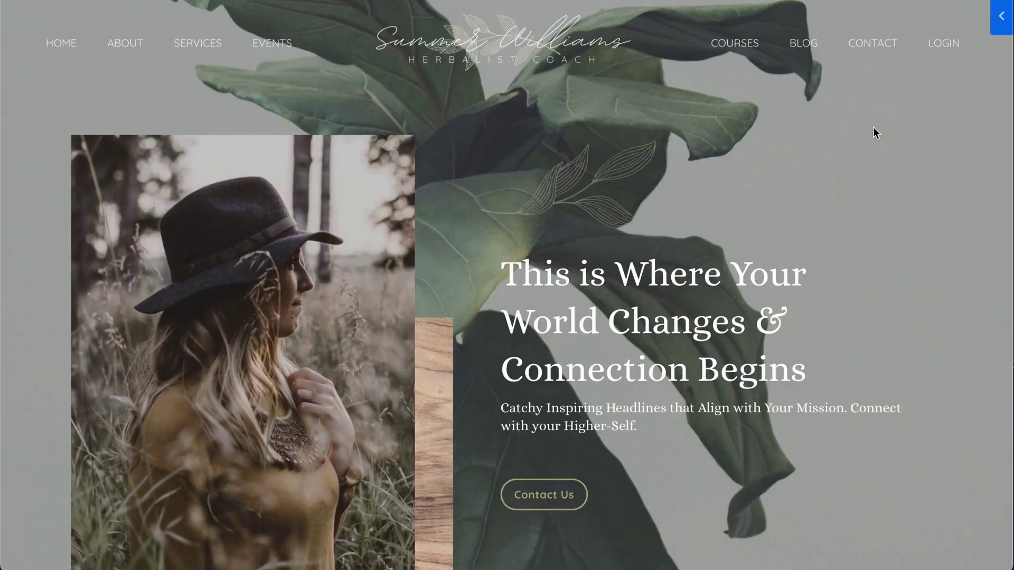
pyautogui.scroll(-8, 874, 129)
pyautogui.scroll(-5, 872, 126)
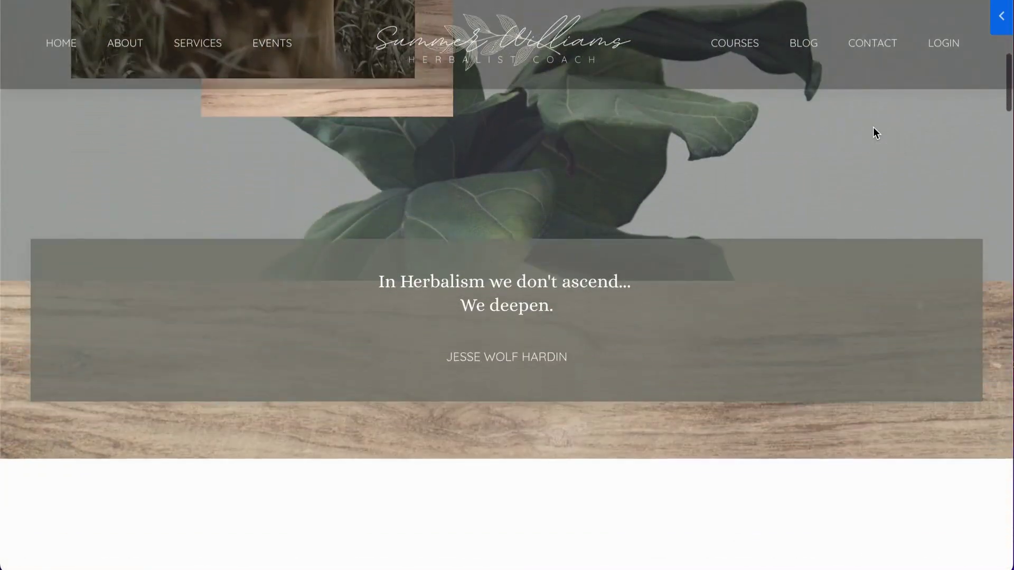
pyautogui.scroll(10, 873, 127)
pyautogui.scroll(2, 873, 127)
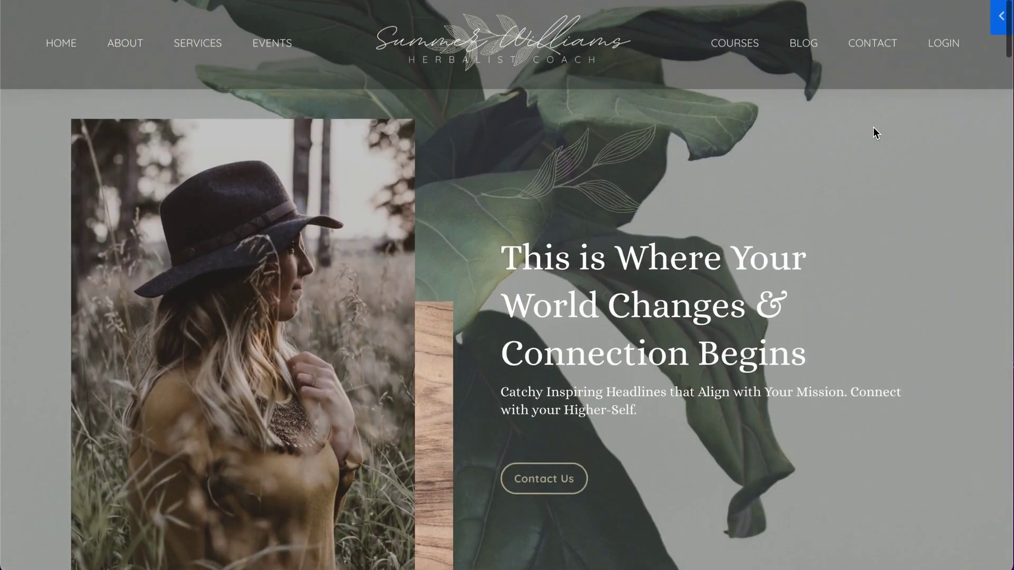